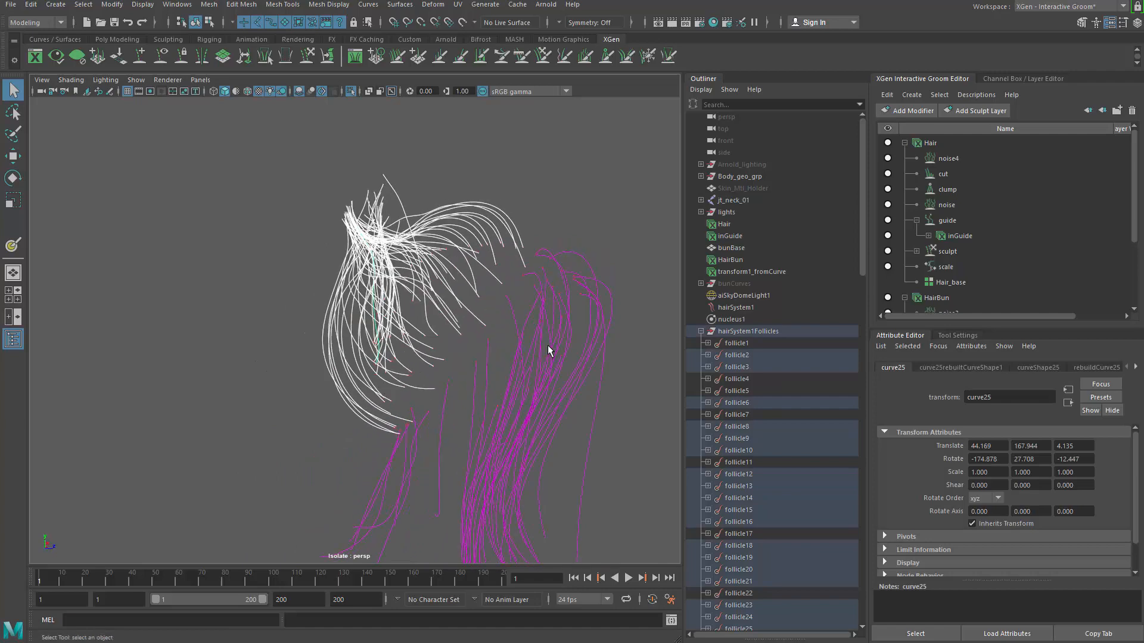
Switch the selection from the back hair curves to their parent follicles
key("Up")
left_click_drag(451, 238, 438, 271, "alt")
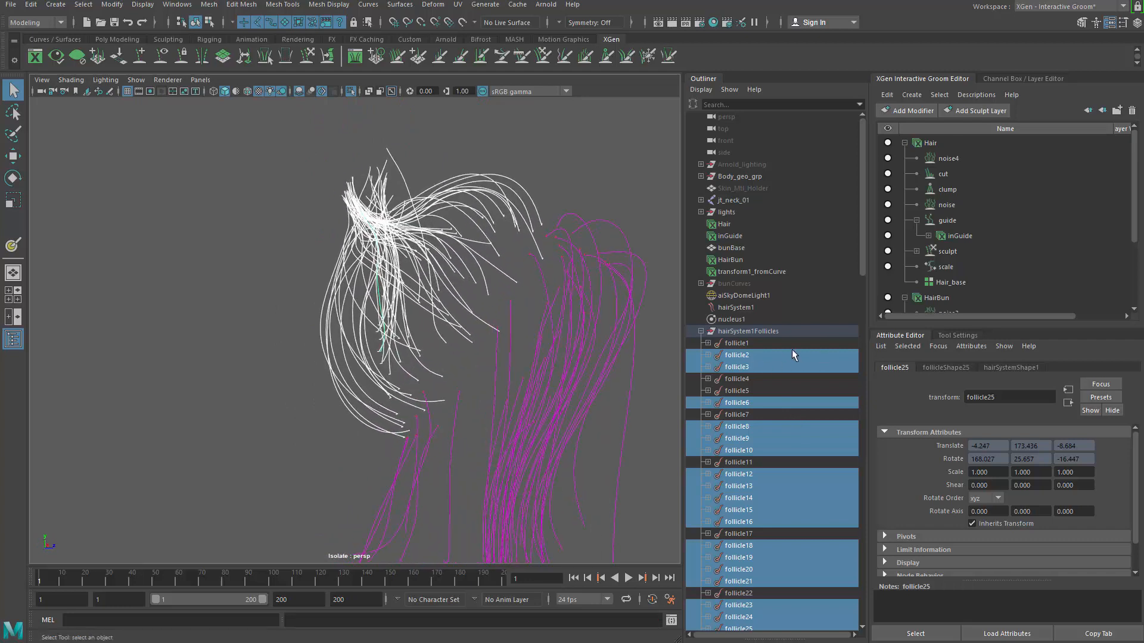
key("ctrl+h")
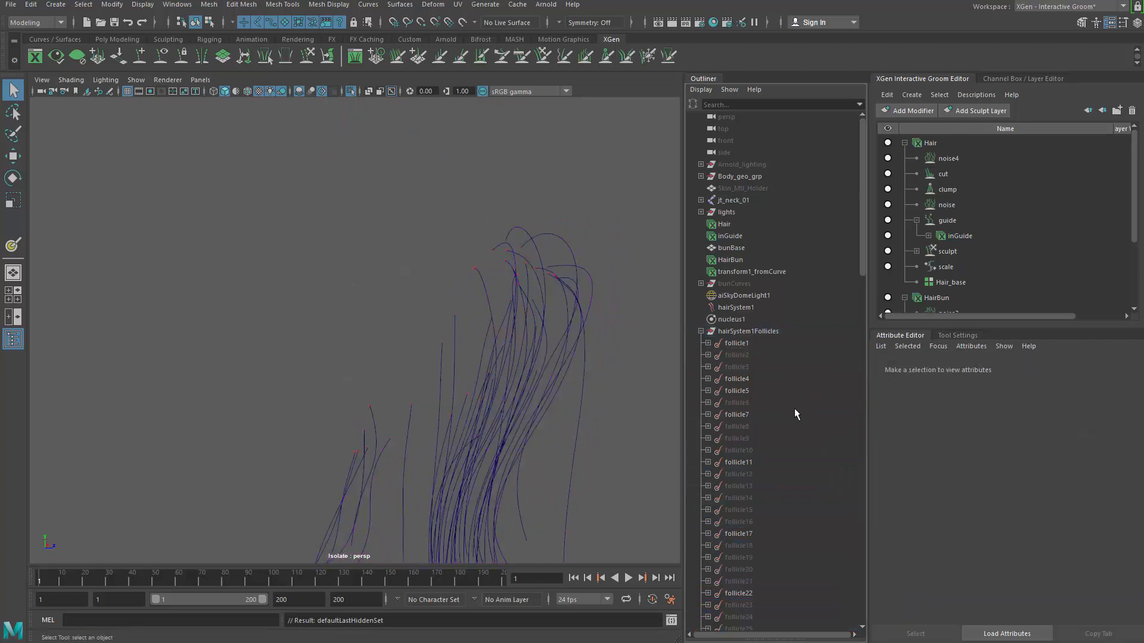
scroll(759, 498, "down", 20)
scroll(767, 489, "up", 10)
key("ctrl+z")
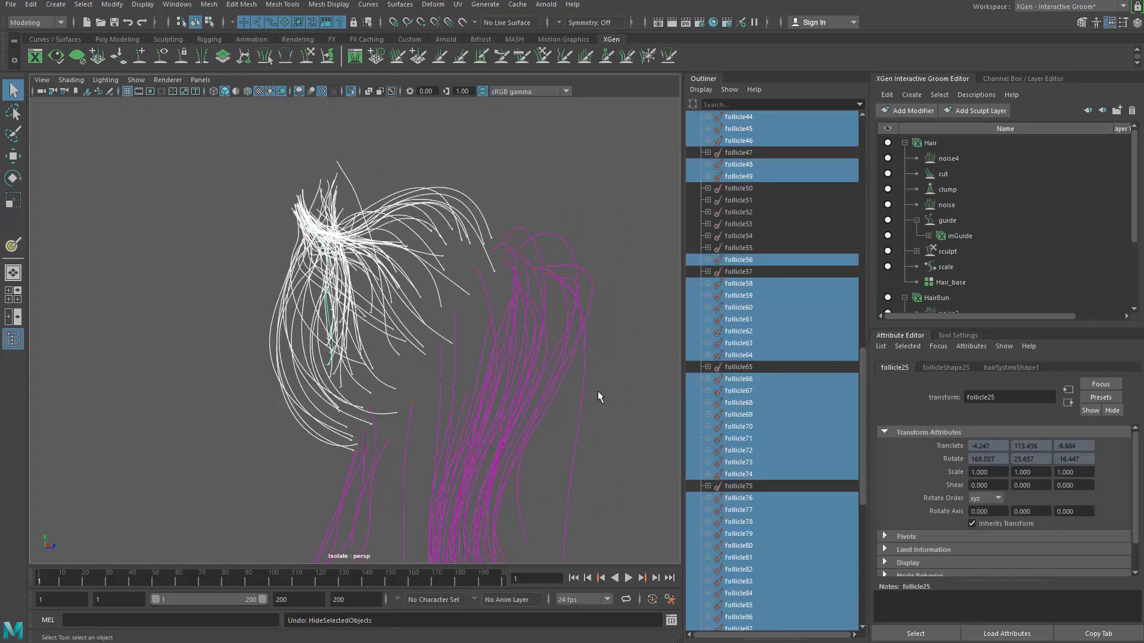
Group the selected back-hair follicles and name the group back_folicles
key("ctrl+g")
double_click(736, 557)
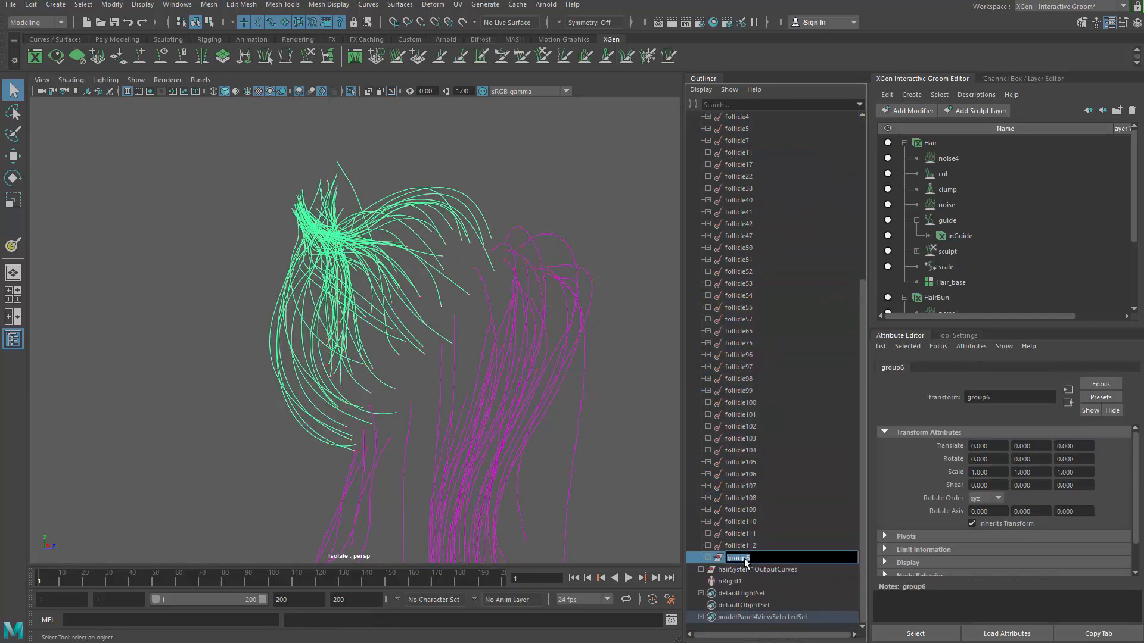
type("back_folicles")
key("Return")
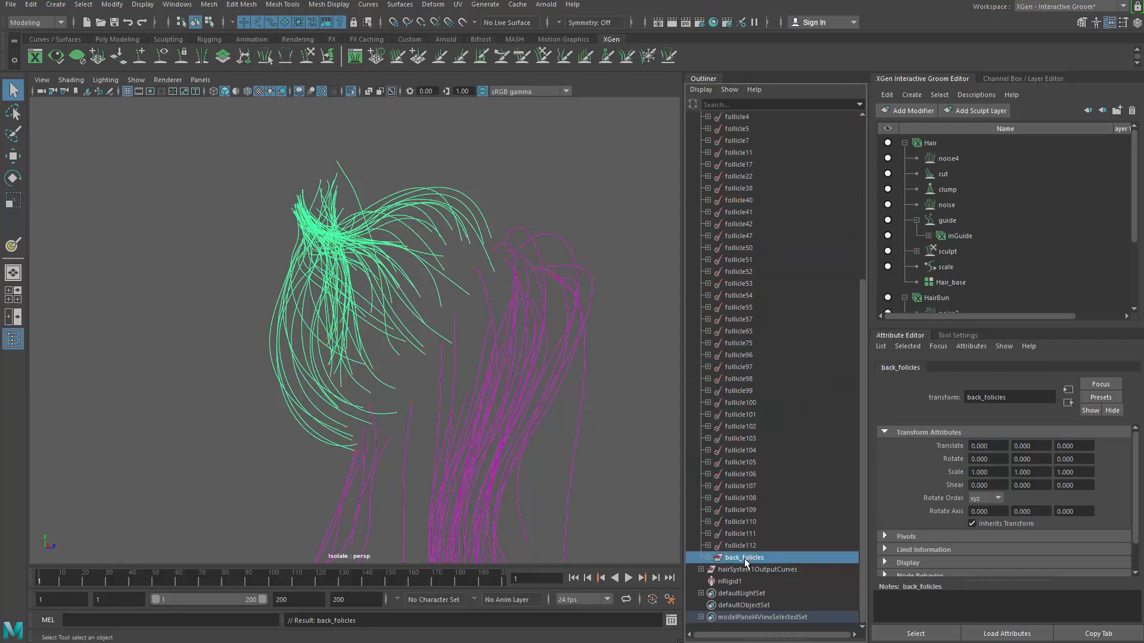
Set the simulation method of all follicles inside the back_folicles group to Static
left_click(708, 558)
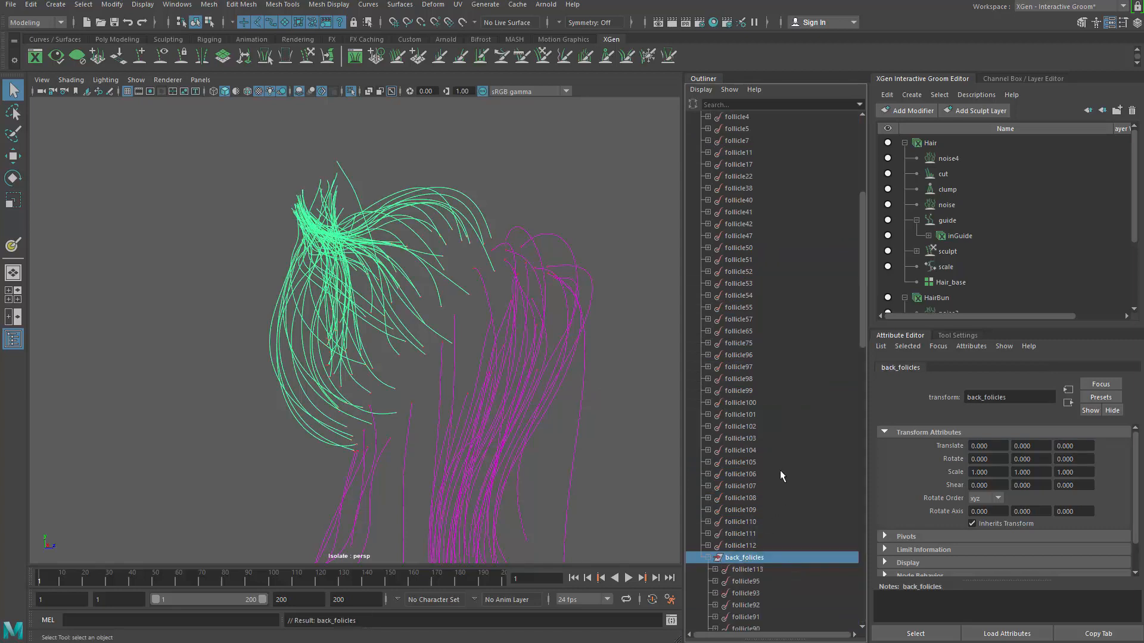
scroll(780, 470, "down", 10)
left_click(753, 189)
scroll(759, 358, "down", 14)
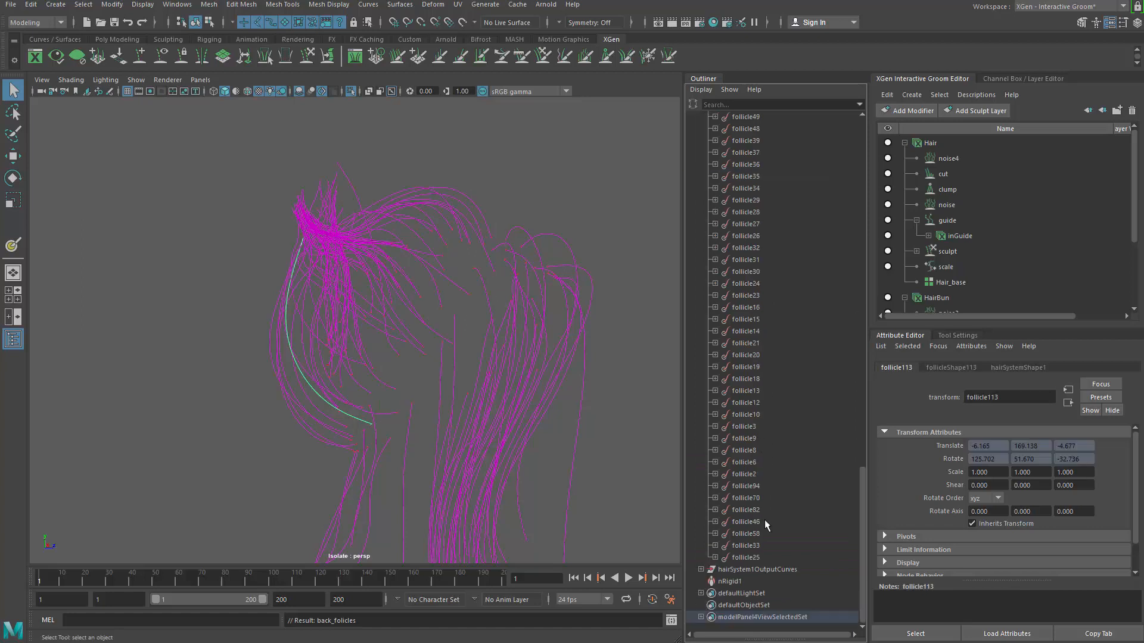
left_click(766, 558, "shift")
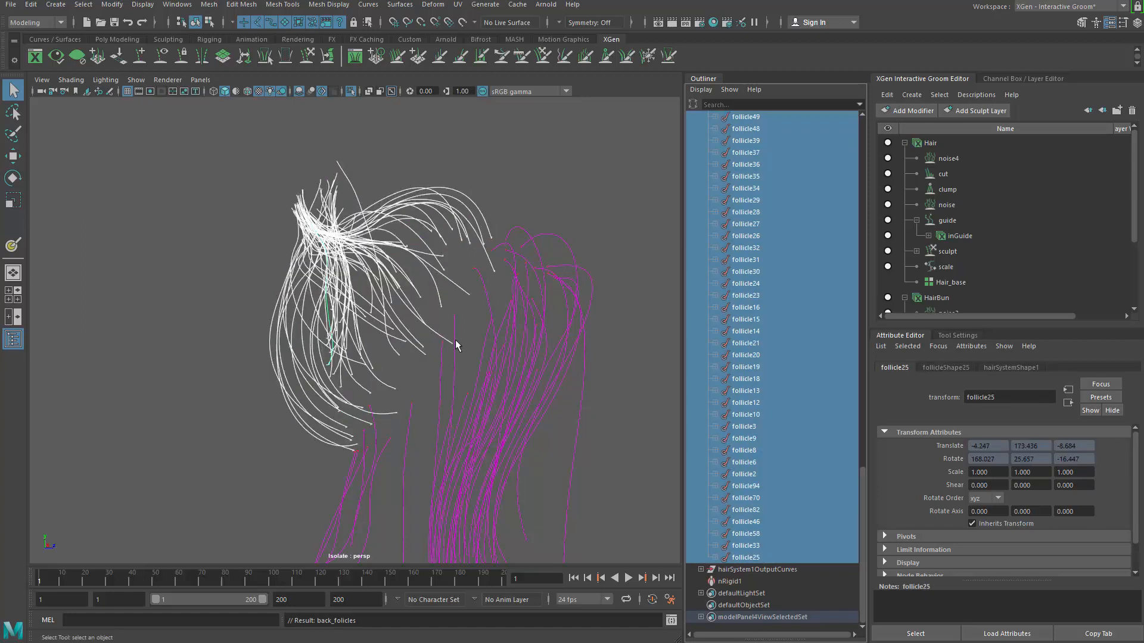
left_click(1021, 77)
scroll(1008, 199, "down", 5)
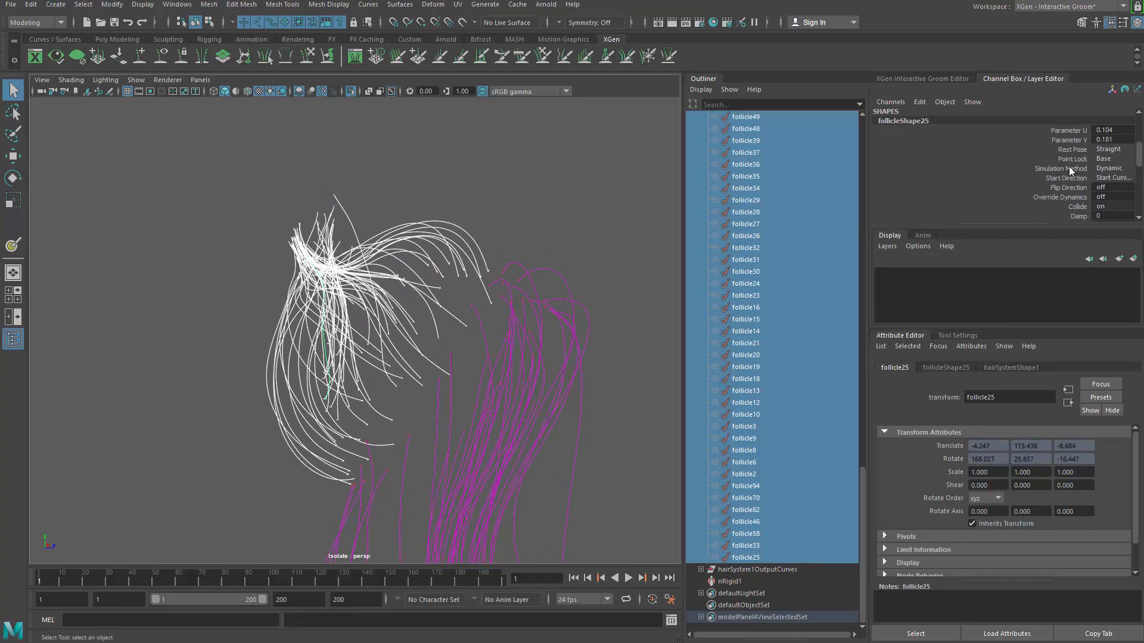
left_click(1109, 168)
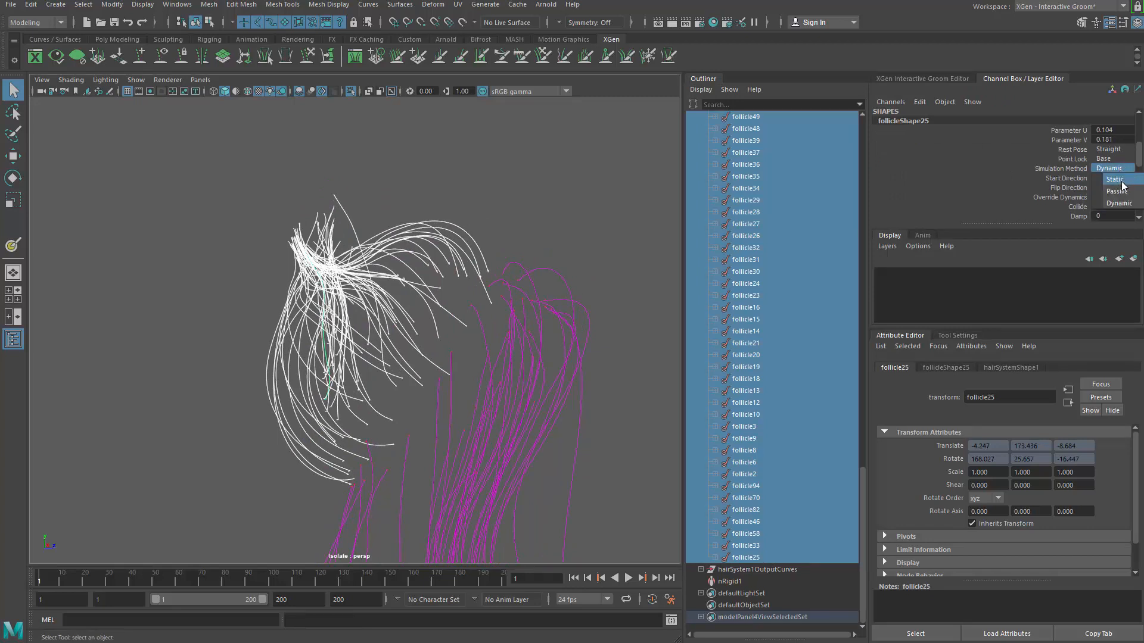
left_click(1121, 182)
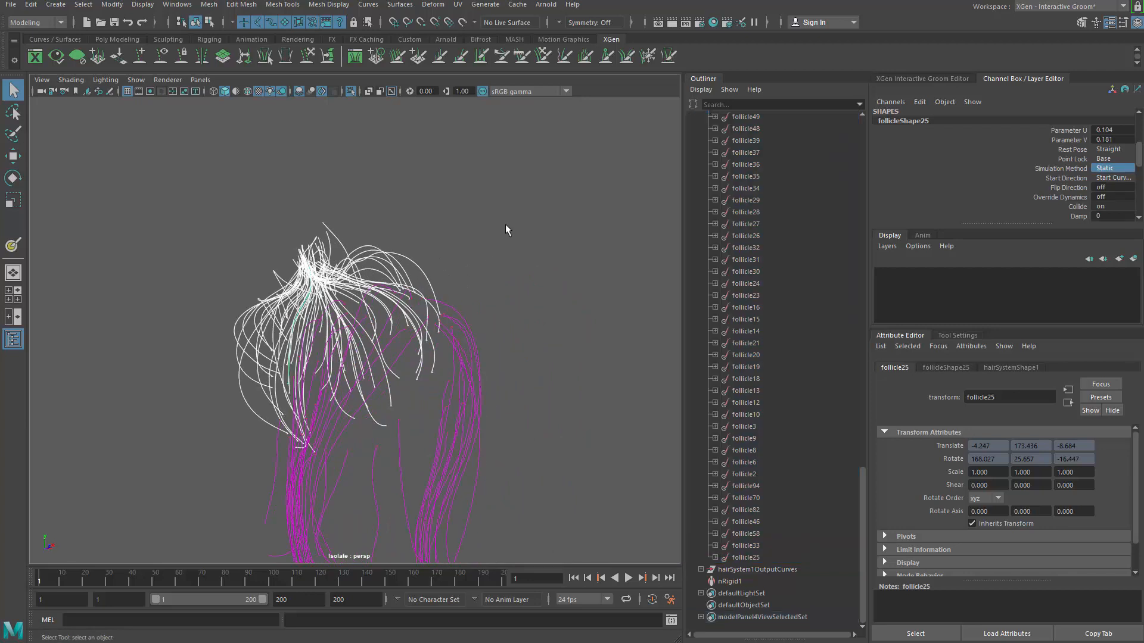
Exit isolated display to show the full head and play the hair simulation from the front
left_click(505, 225)
key("ctrl+1")
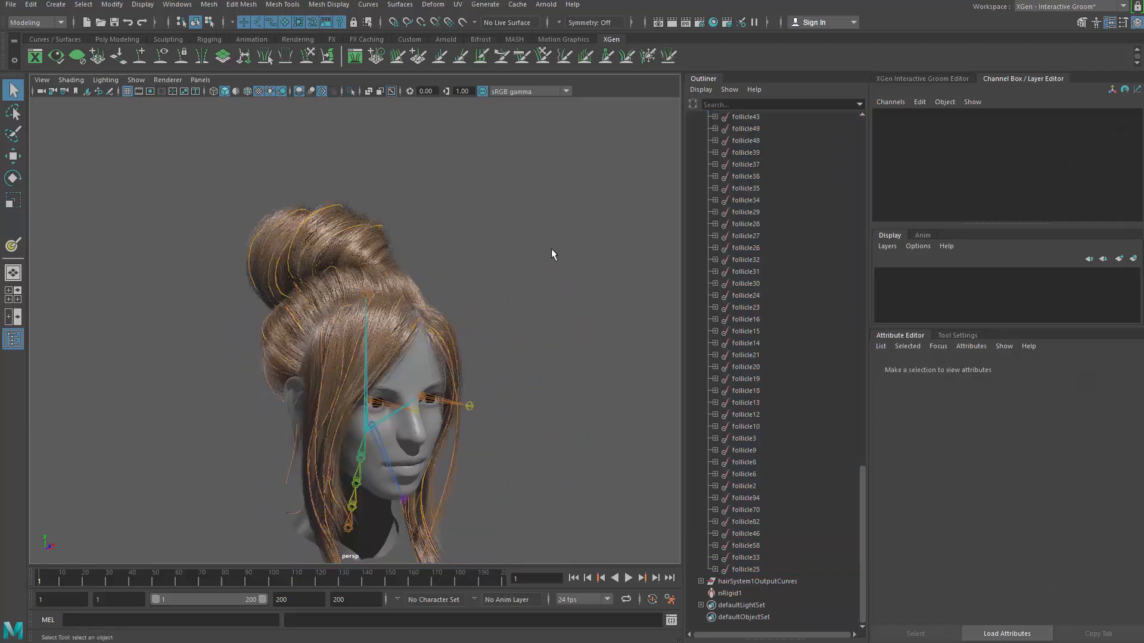
right_click_drag(495, 267, 579, 278, "alt")
middle_click_drag(580, 278, 578, 243, "alt")
key("alt+v")
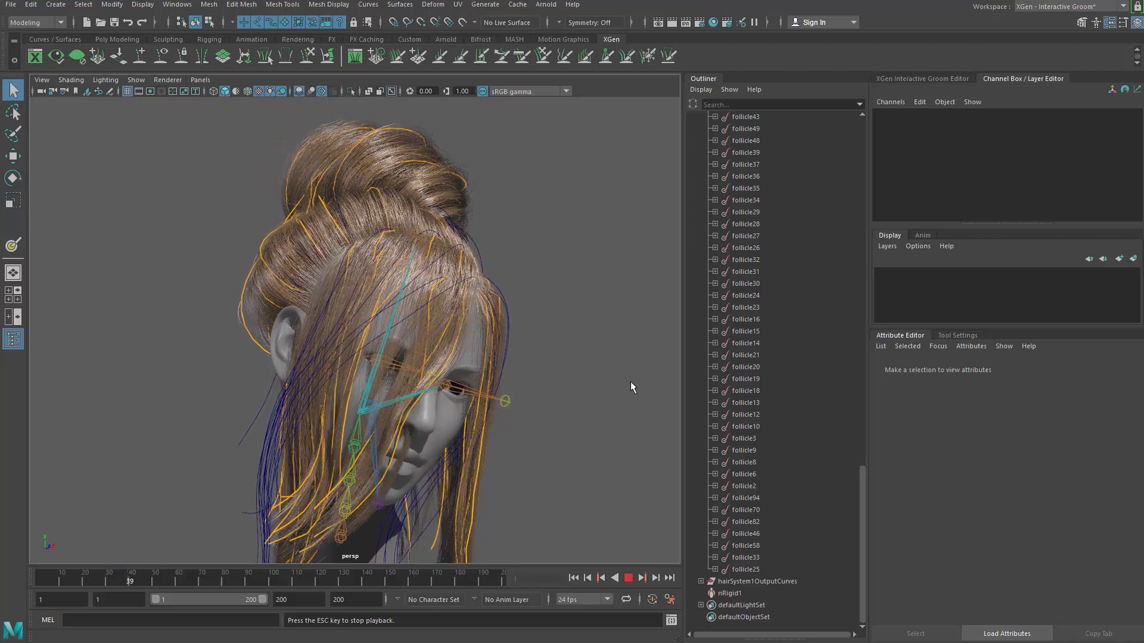
key("Escape")
Replay the simulation from the first frame viewing the back of the head, and return to frame 1
left_click_drag(546, 393, 186, 357, "alt")
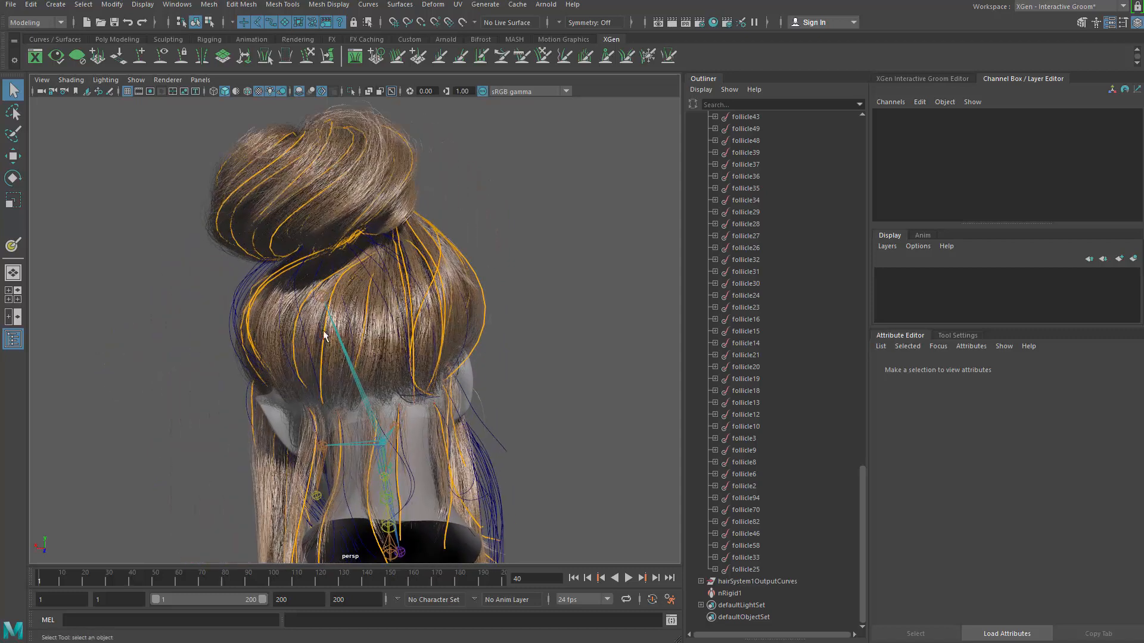
key("alt+shift+v")
key("alt+v")
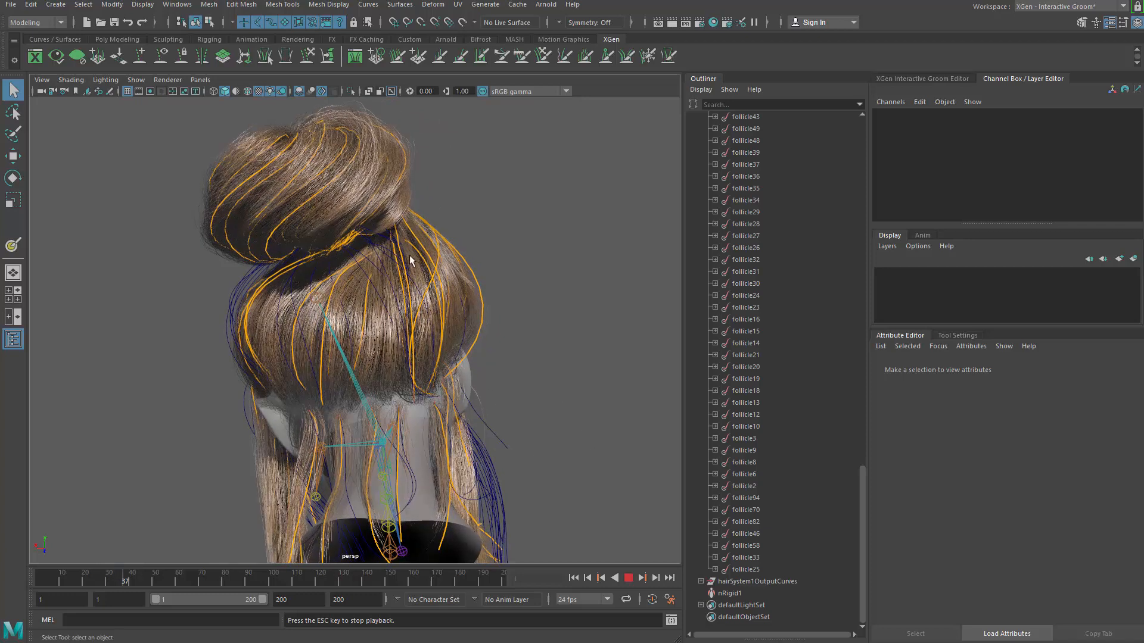
key("Escape")
left_click_drag(488, 270, 294, 297, "alt")
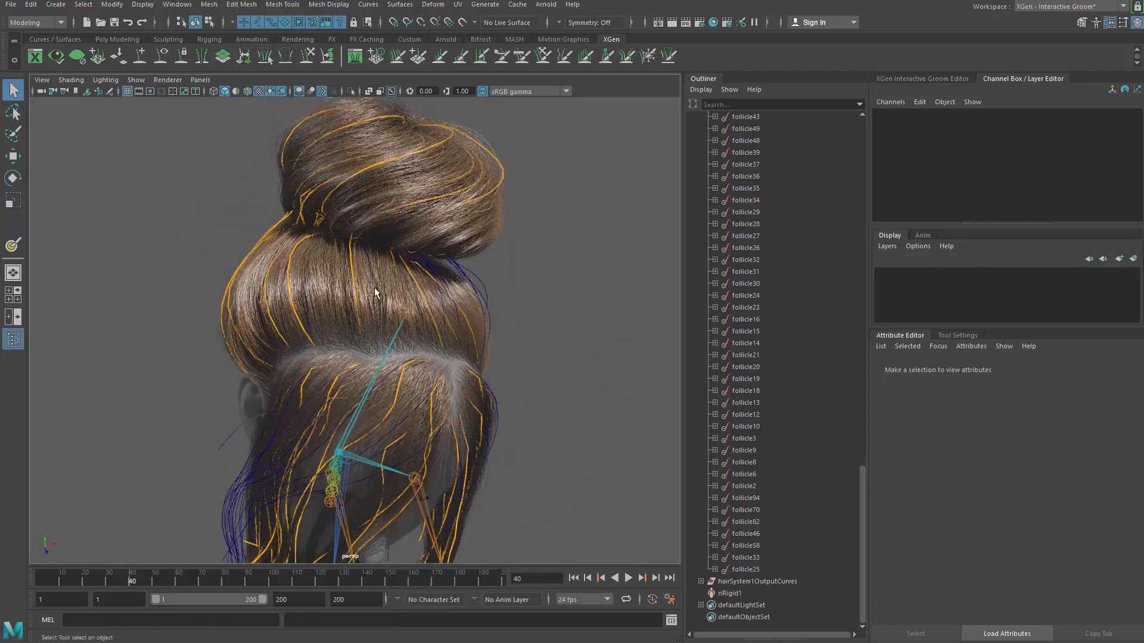
key("alt+shift+v")
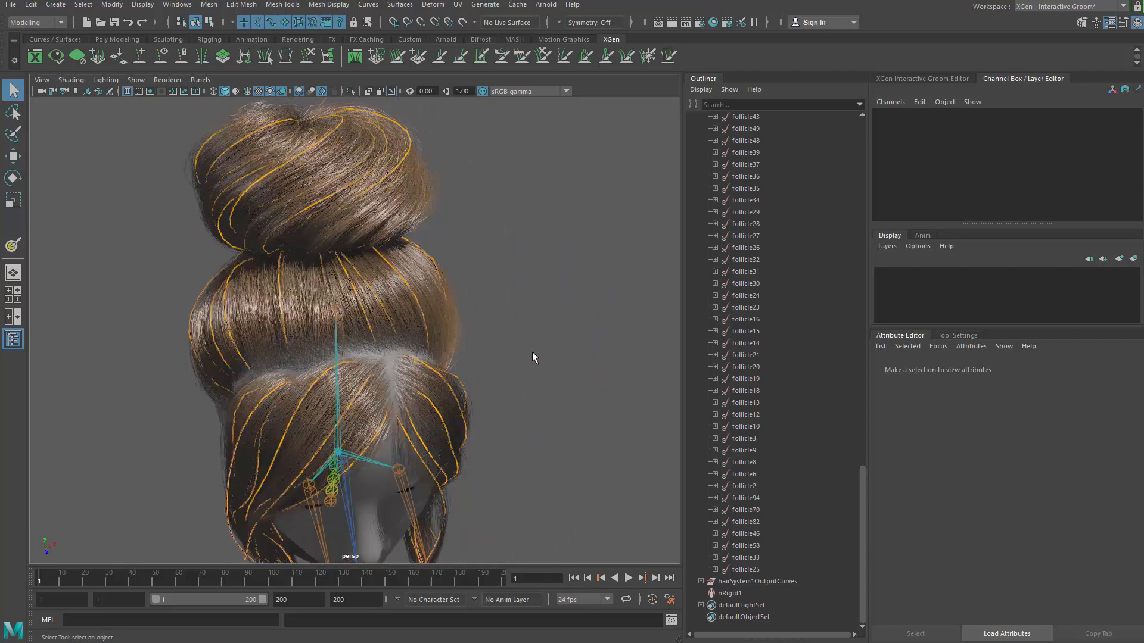
Collapse the hairSystem1Follicles hierarchy and select the hairSystem1OutputCurves group
left_click_drag(536, 355, 437, 366, "alt")
scroll(557, 325, "up", 5)
scroll(408, 339, "down", 5)
scroll(792, 363, "up", 5)
scroll(774, 366, "up", 20)
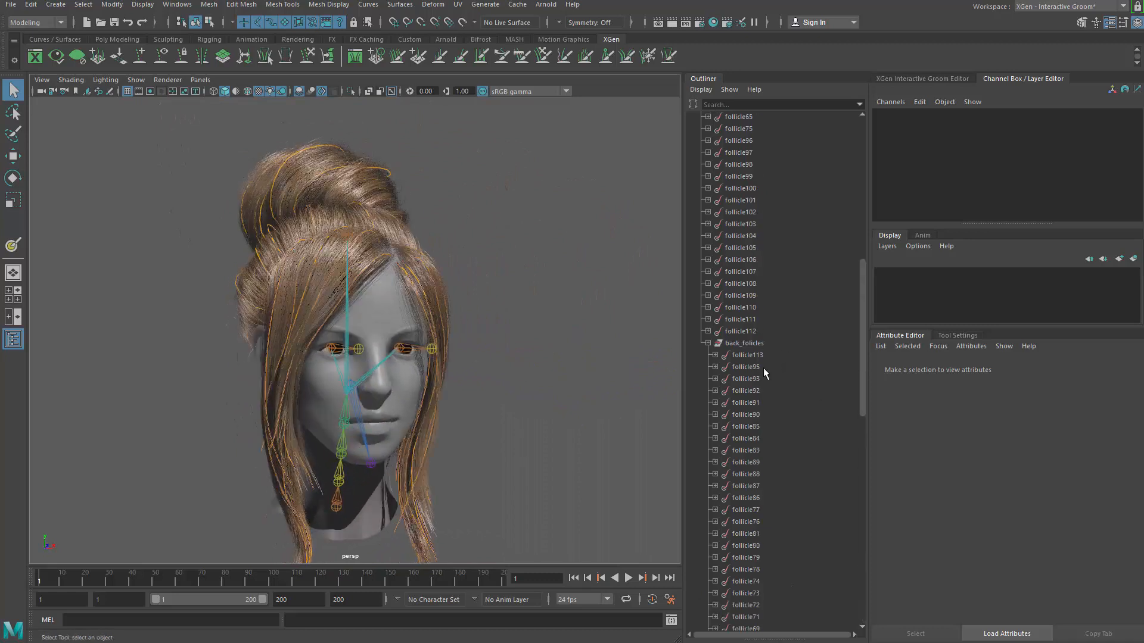
scroll(742, 395, "up", 5)
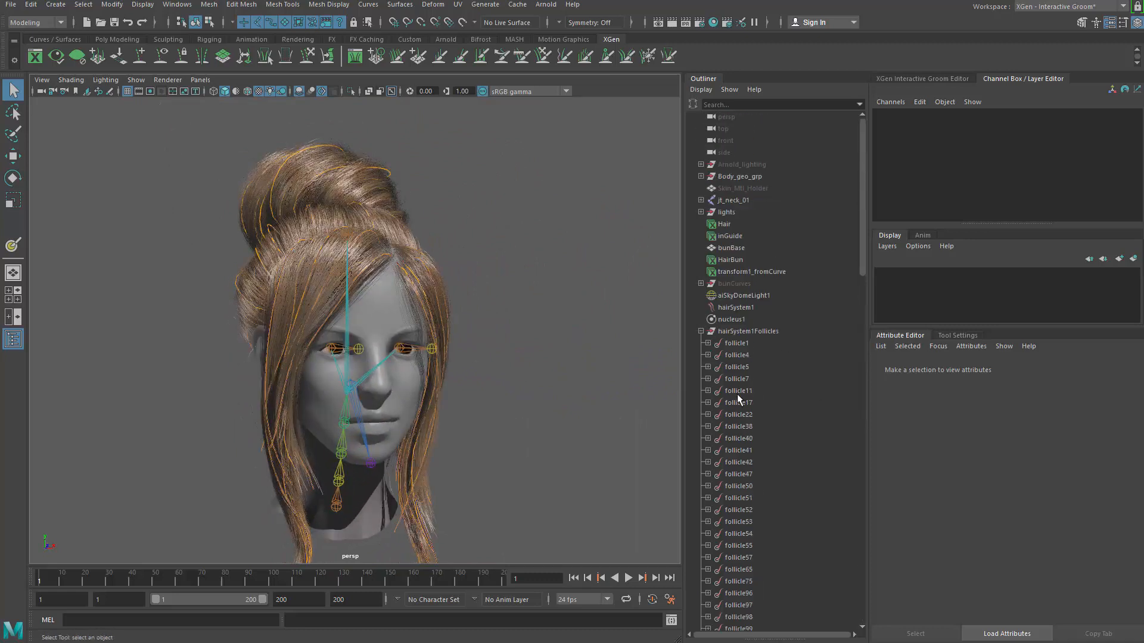
left_click(703, 332)
left_click(761, 331)
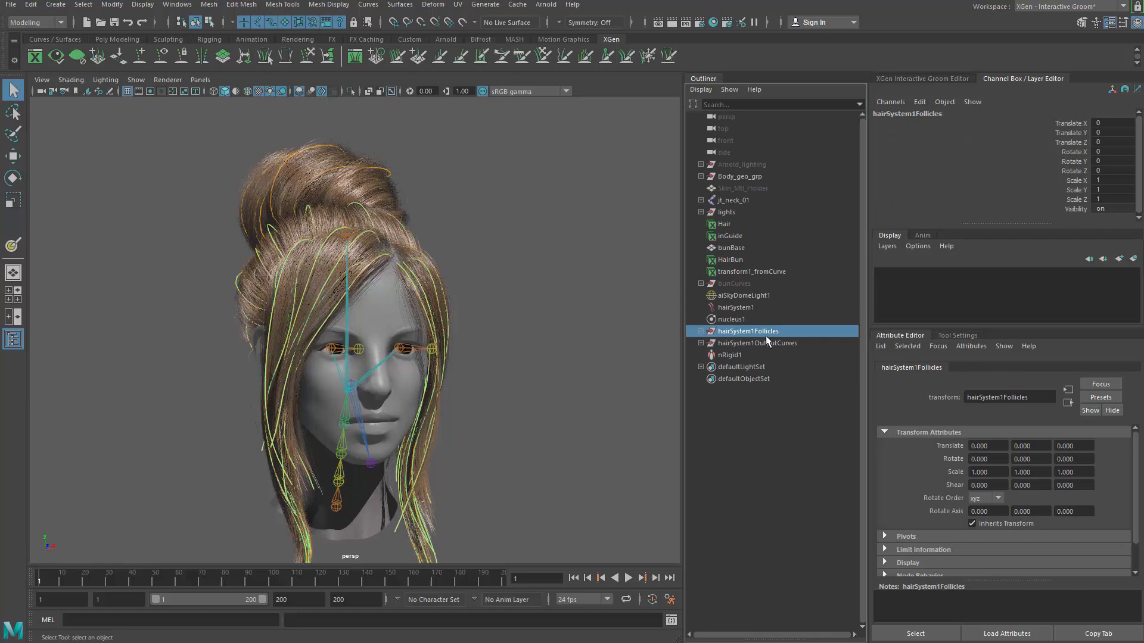
left_click(769, 344)
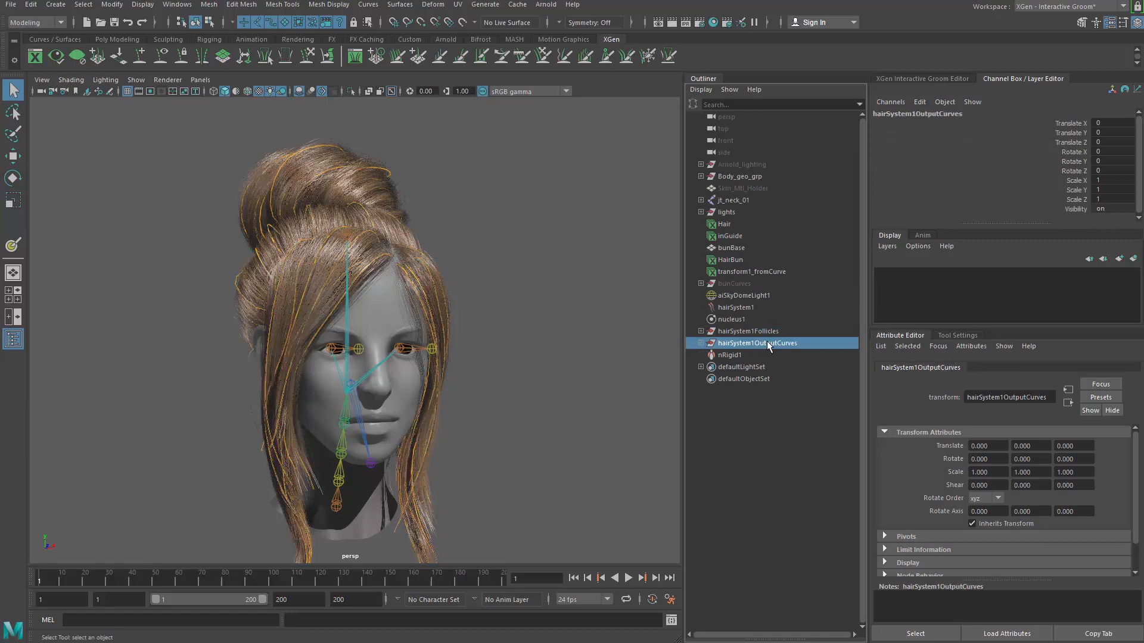
Select the shape nodes of curve114 through curve226 in hairSystem1OutputCurves
left_click(701, 343)
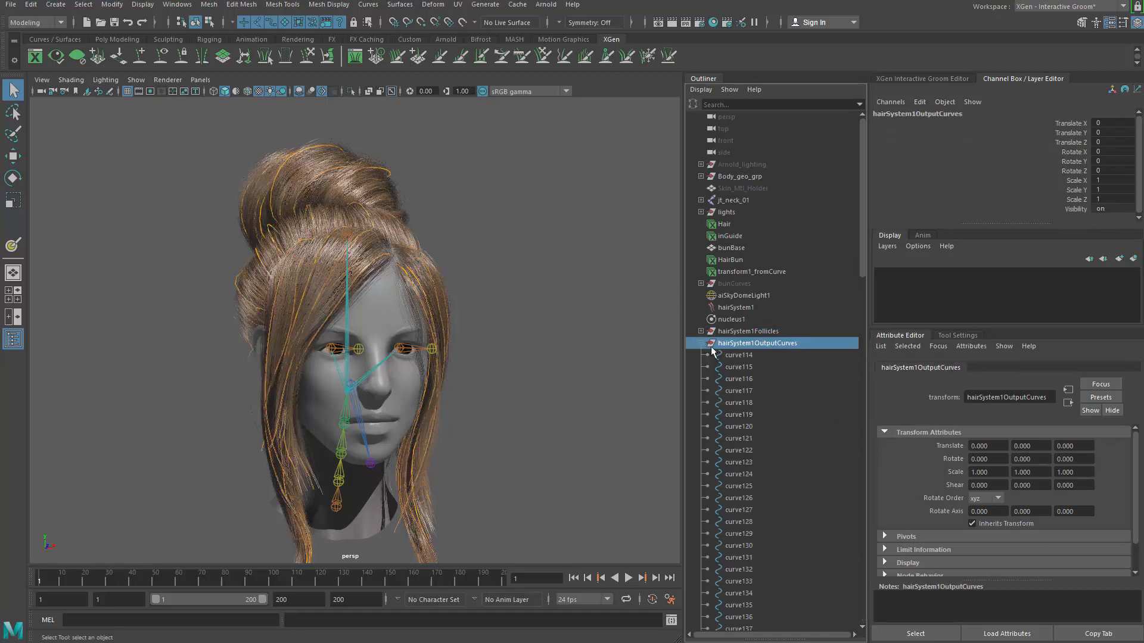
left_click(739, 354)
scroll(791, 461, "down", 15)
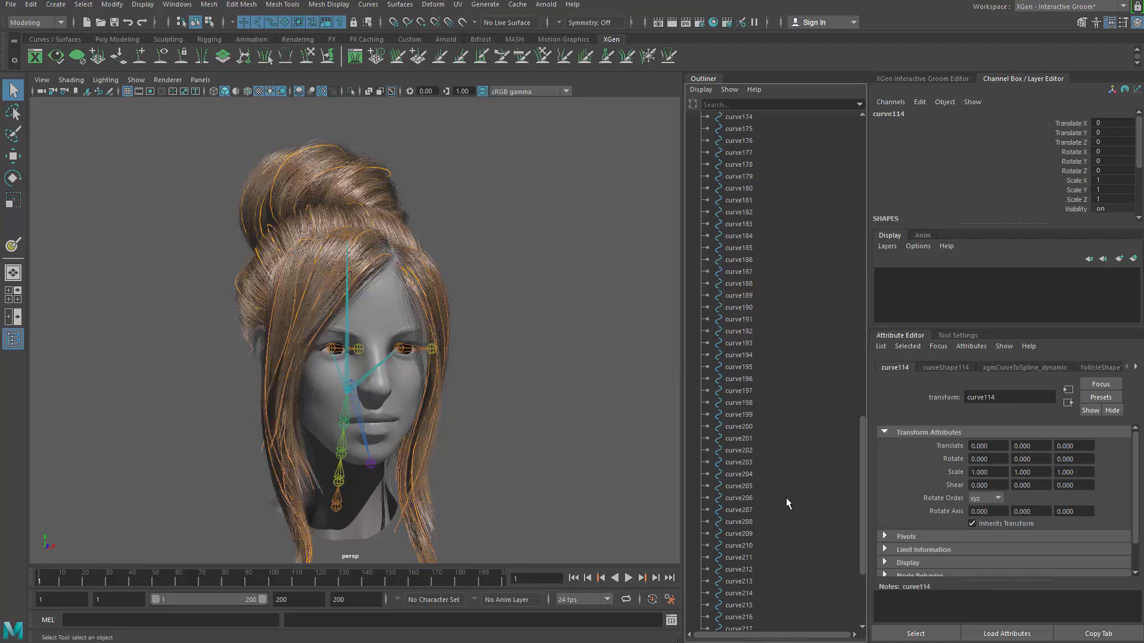
left_click(767, 581, "shift")
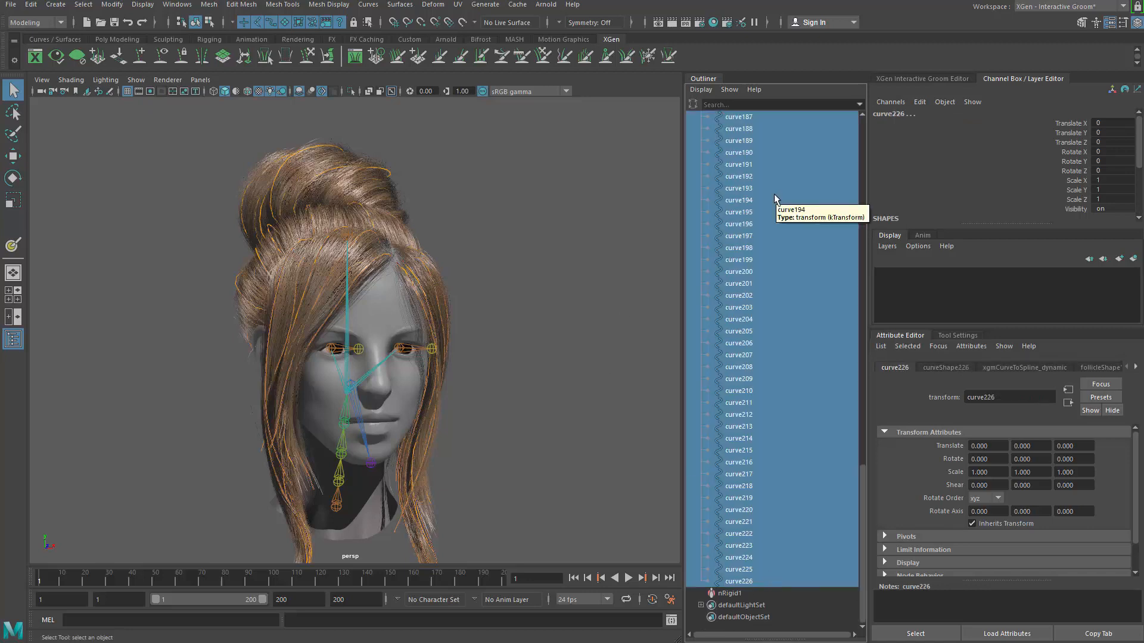
key("Down")
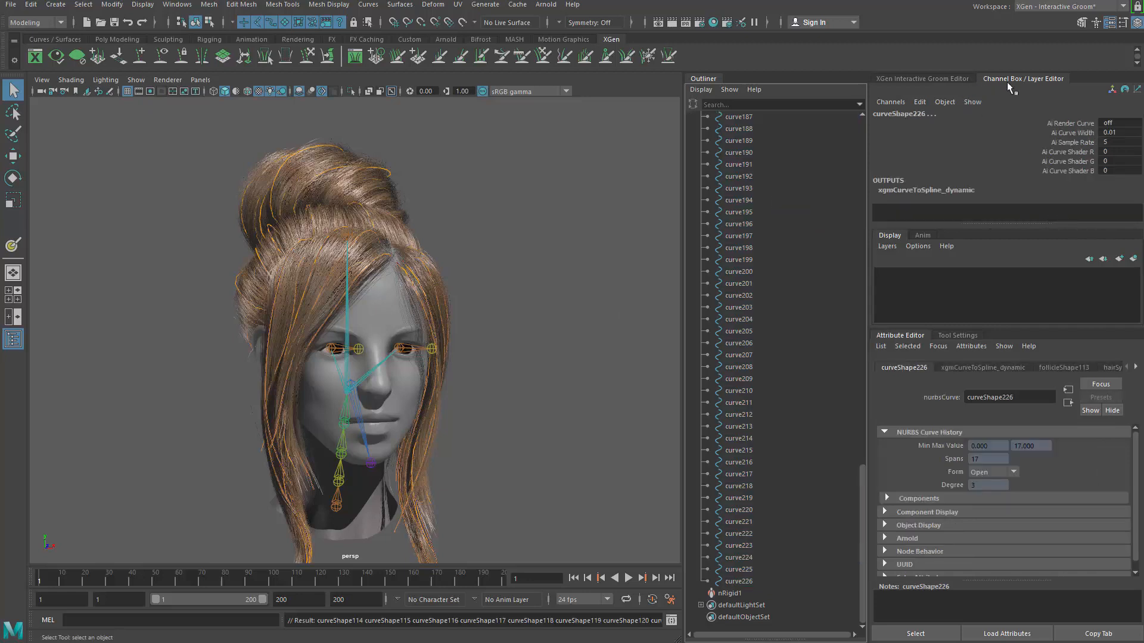
Make the Visibility attribute keyable for all selected curve shapes using Channel Control
left_click(928, 103)
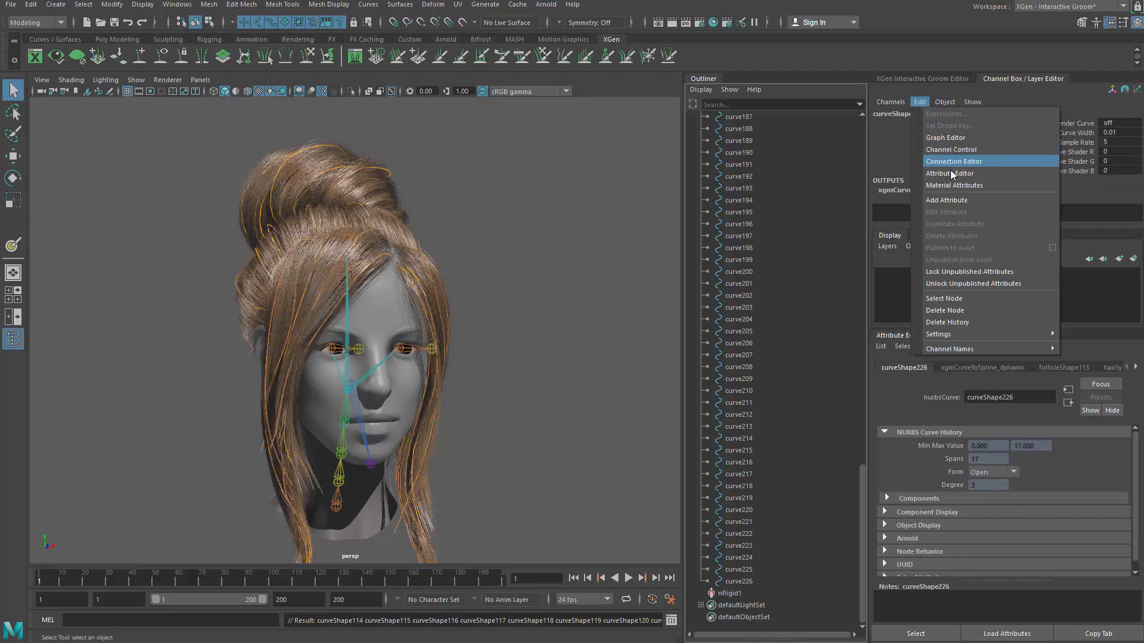
left_click(957, 149)
scroll(241, 232, "down", 15)
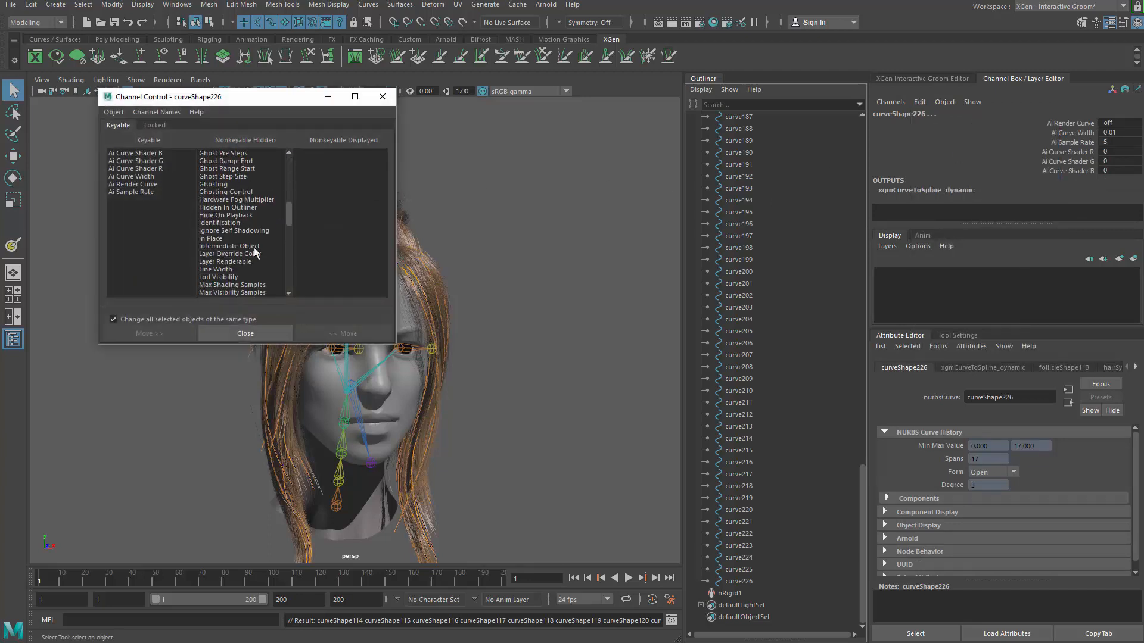
scroll(216, 266, "down", 3)
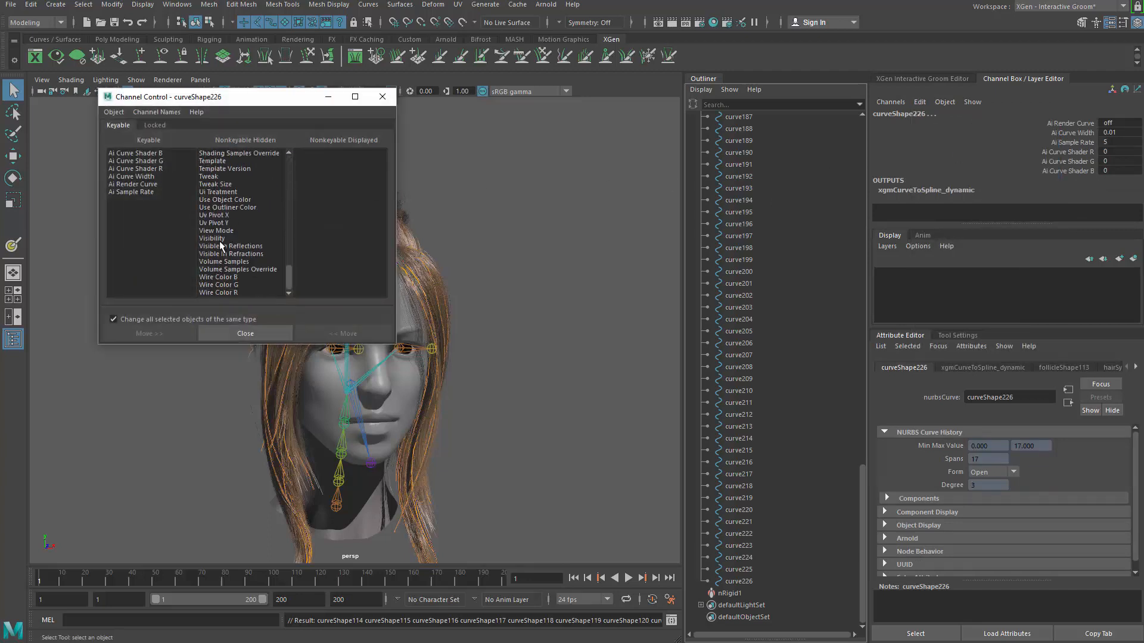
left_click(214, 239)
left_click(357, 331)
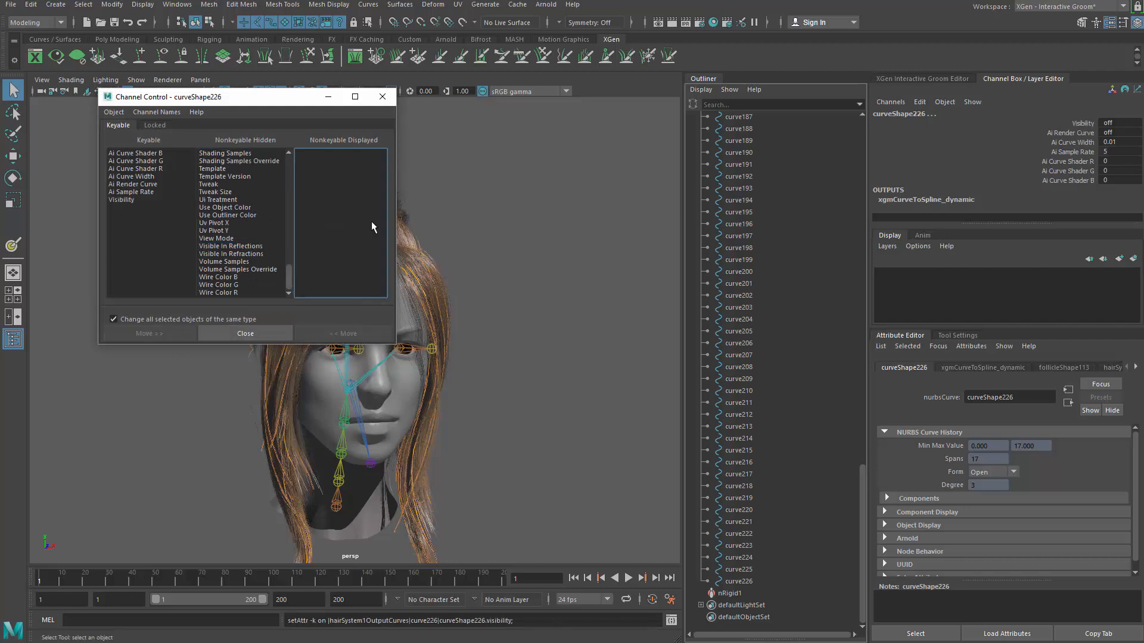
left_click(383, 97)
Set Visibility of the selected output curve shapes to 1 (on)
left_click(1113, 123)
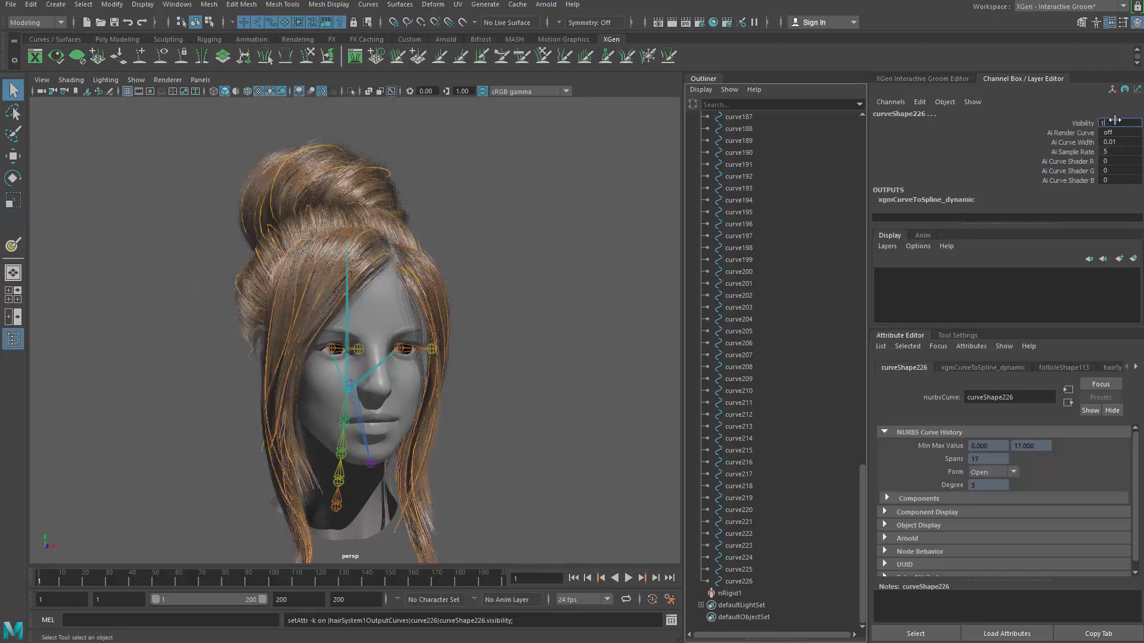
type("1")
key("Return")
left_click_drag(455, 327, 625, 328, "alt")
Collapse the hairSystem1OutputCurves hierarchy and hide the hairSystem1Follicles group
scroll(805, 328, "up", 5)
scroll(805, 328, "up", 14)
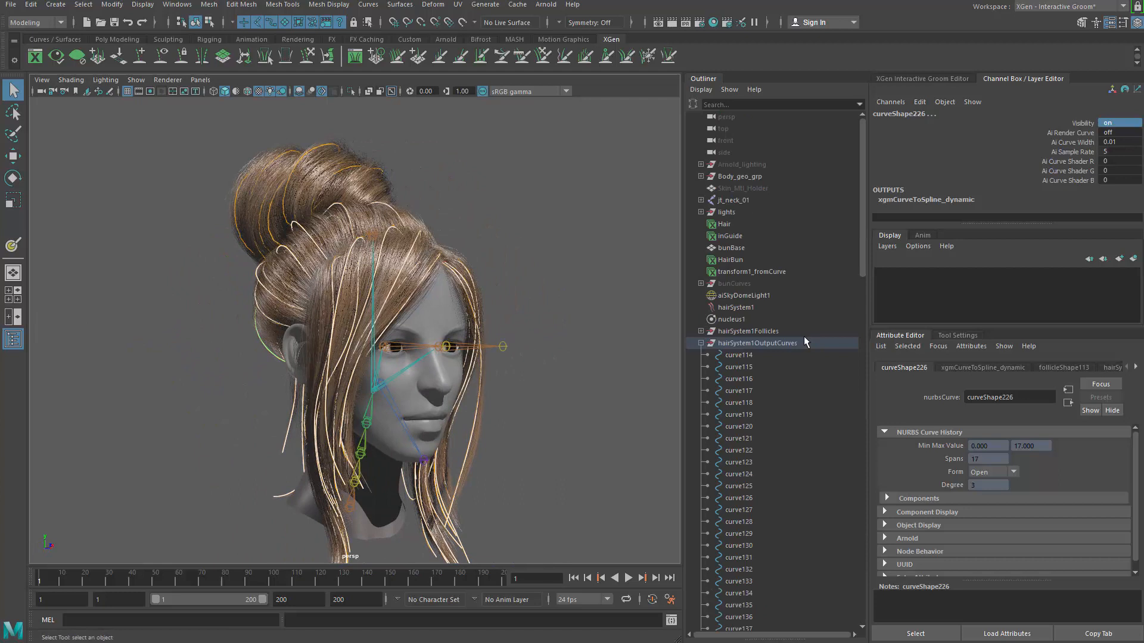
left_click(701, 343)
left_click(696, 331)
key("f")
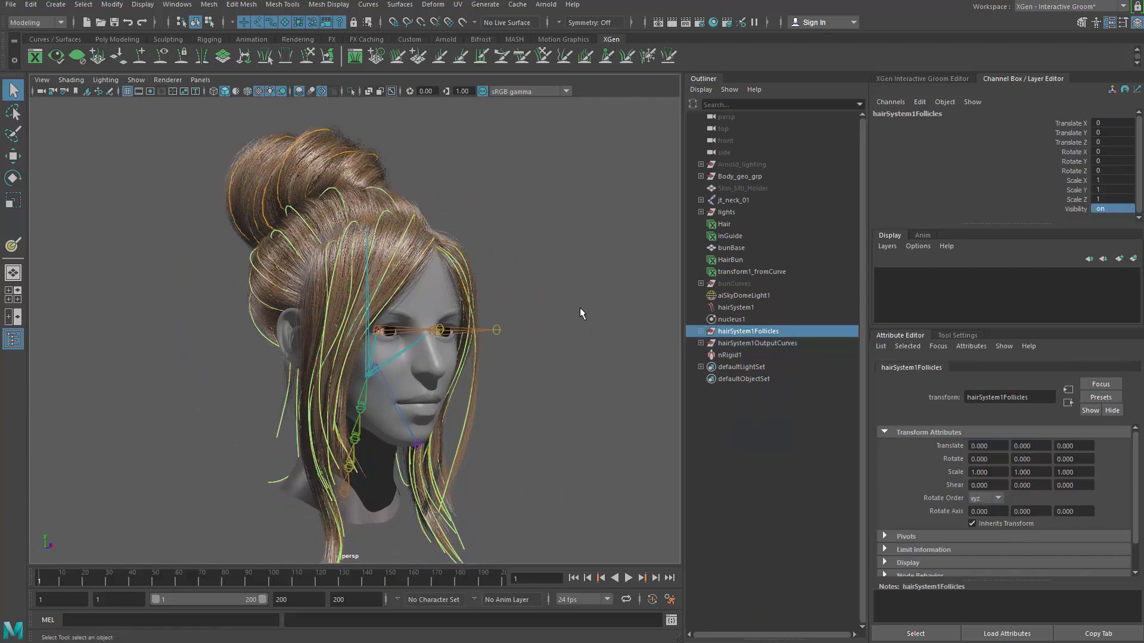
key("ctrl+h")
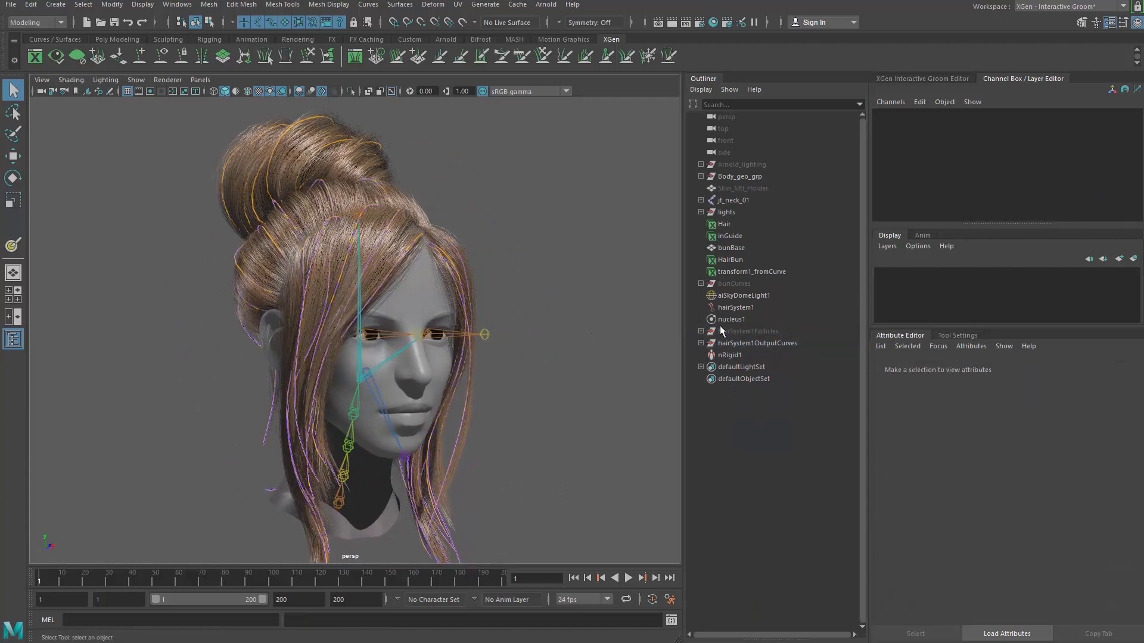
Select hairSystem1OutputCurves and play the simulation to check how the output curves move
left_click(748, 345)
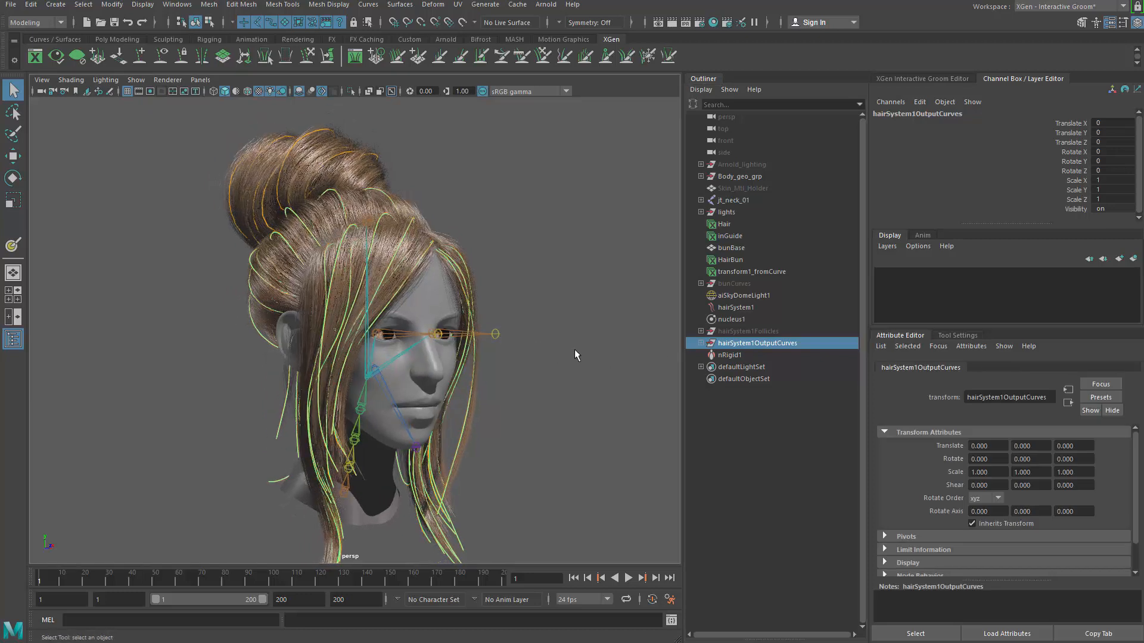
key("alt+v")
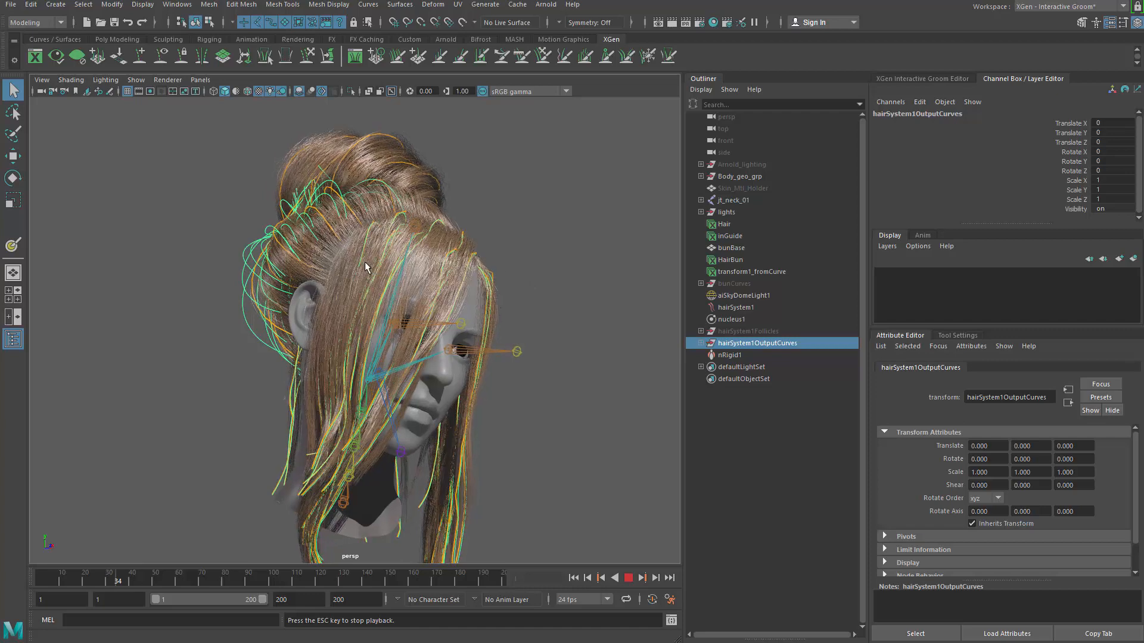
Stop playback, return to the first frame and isolate the hairSystem1OutputCurves in the viewport
key("Escape")
left_click_drag(502, 266, 543, 237, "alt")
key("alt+shift+v")
key("ctrl+1")
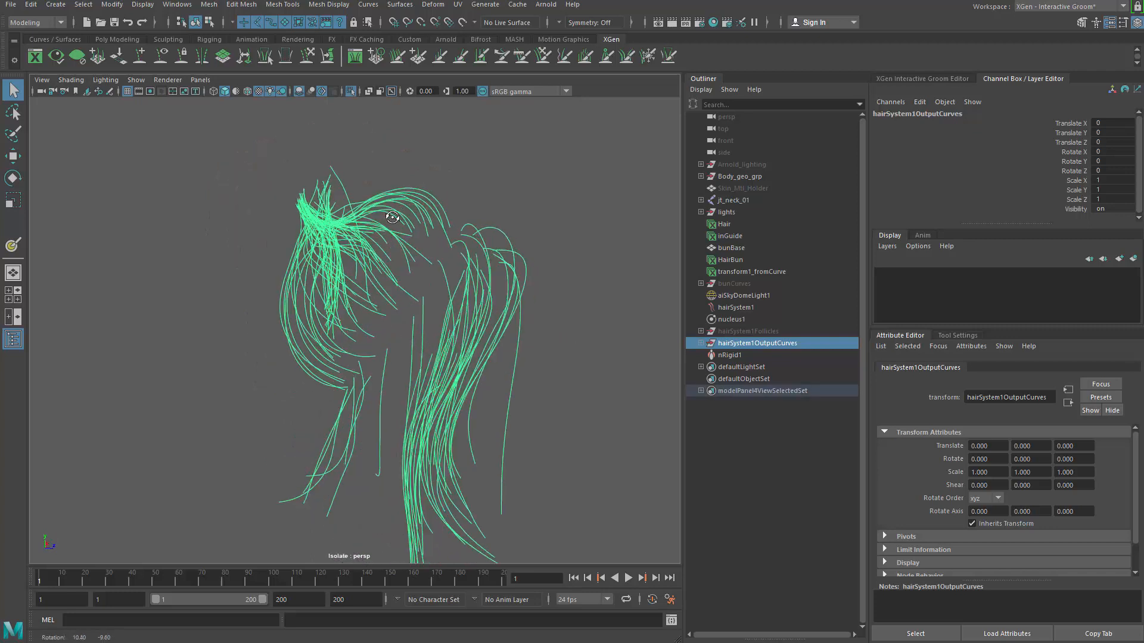
Select the output curves at the back of the head and group them as back_curves
left_click(237, 291)
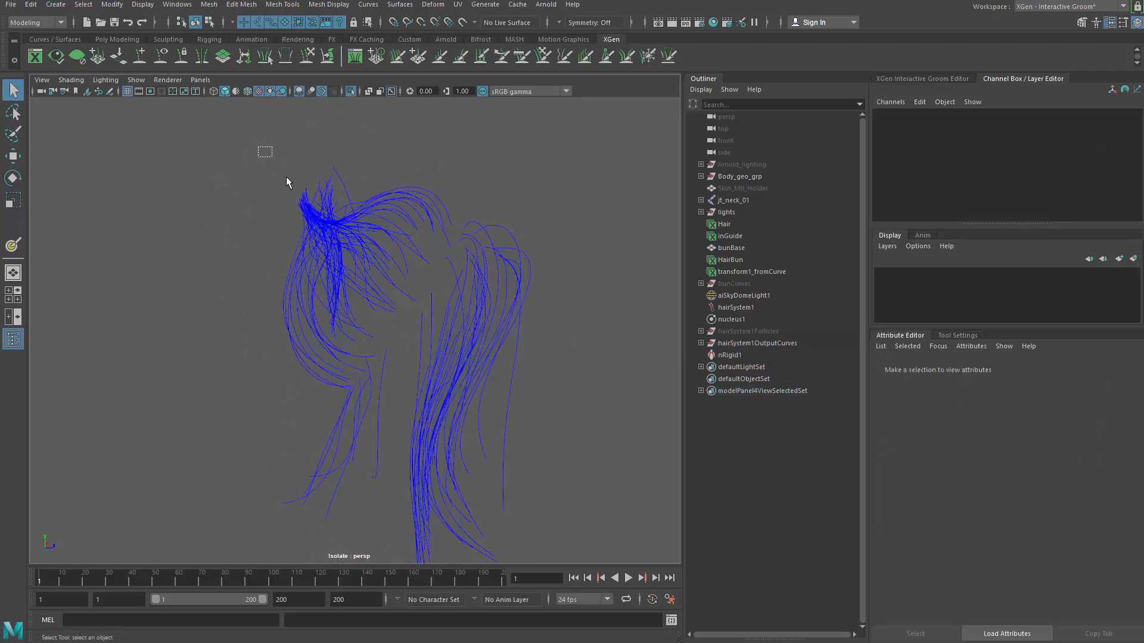
left_click_drag(286, 182, 367, 274)
left_click_drag(390, 408, 419, 358, "alt")
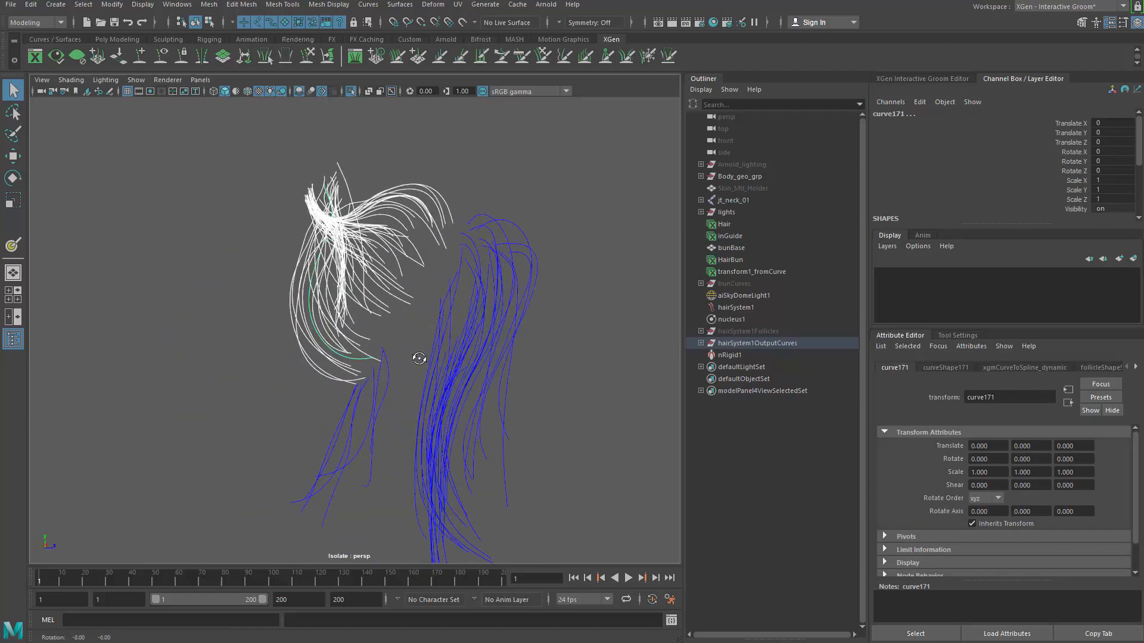
key("f")
scroll(792, 371, "down", 5)
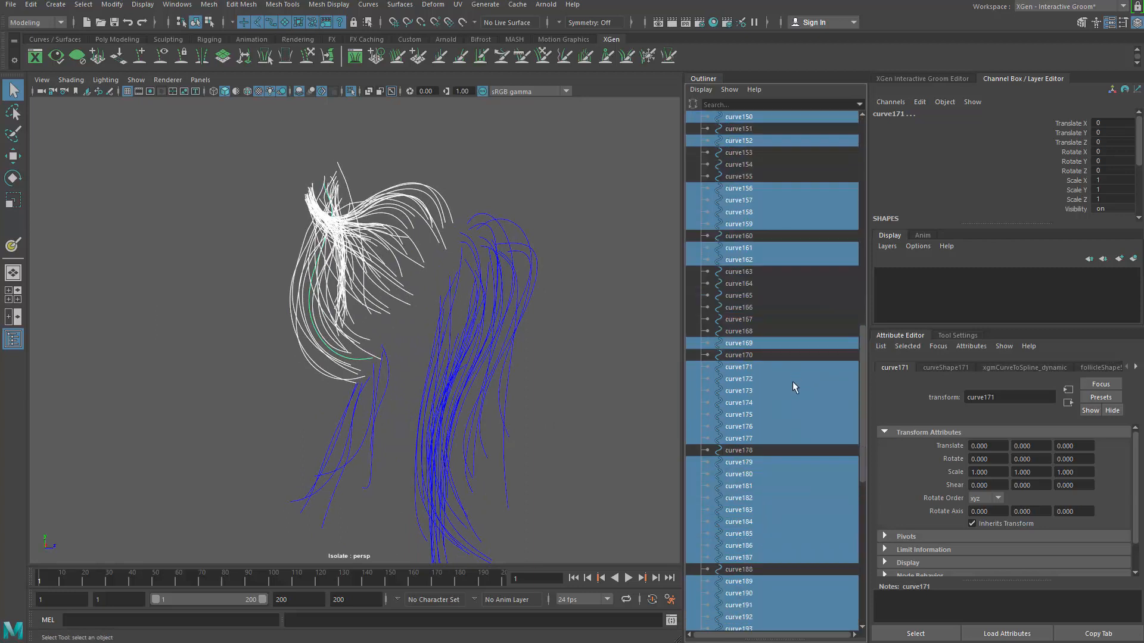
scroll(793, 388, "down", 3)
key("ctrl+g")
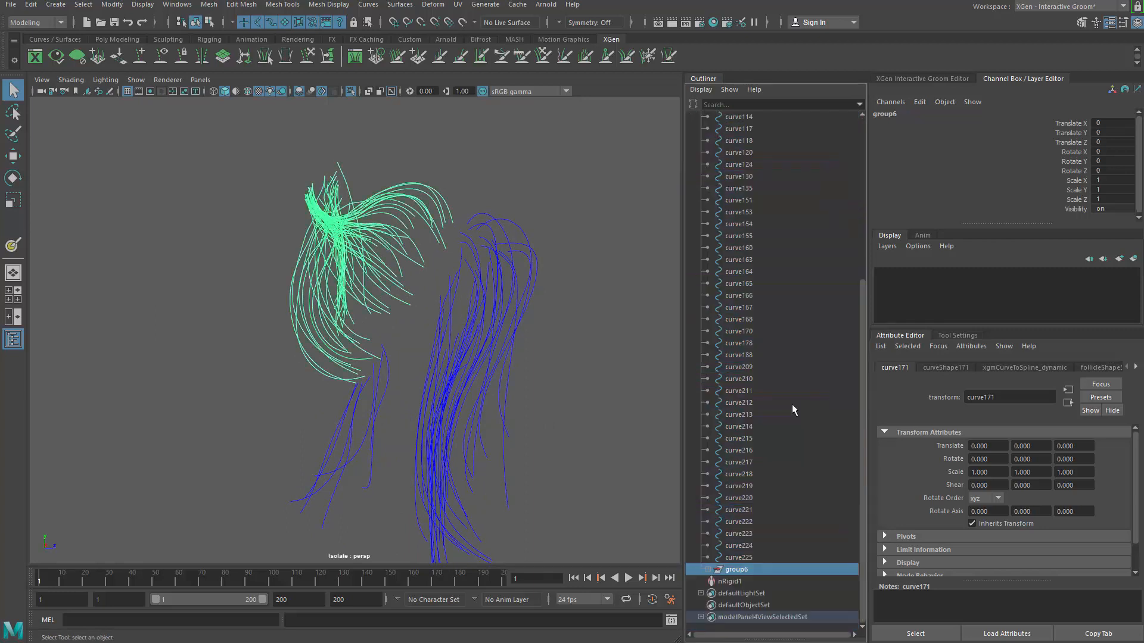
double_click(752, 569)
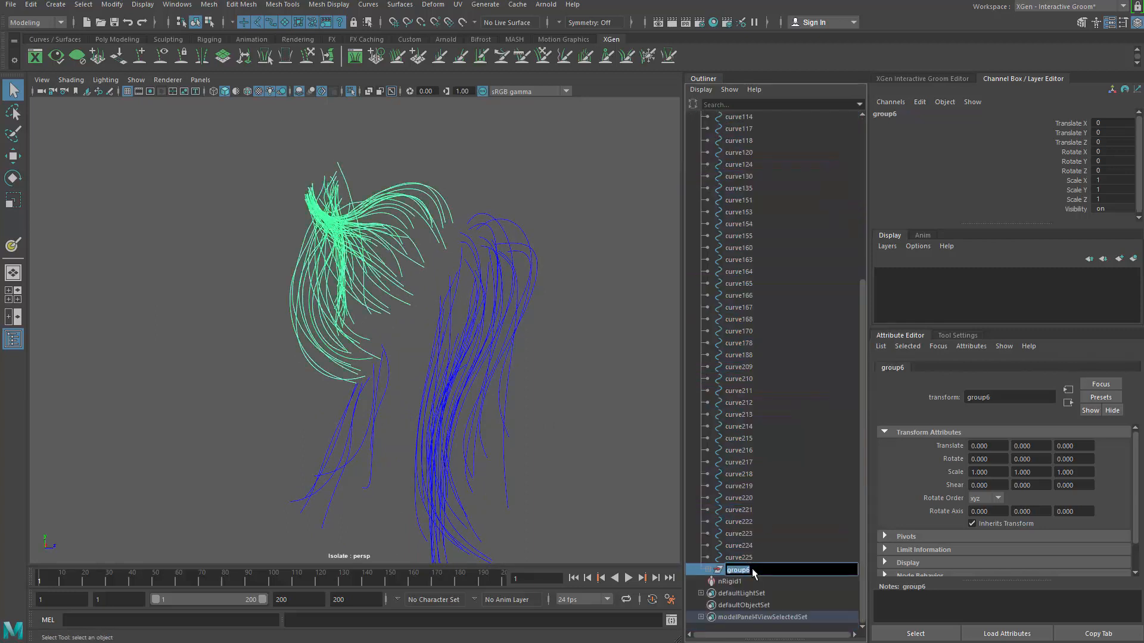
type("back_curves")
key("Return")
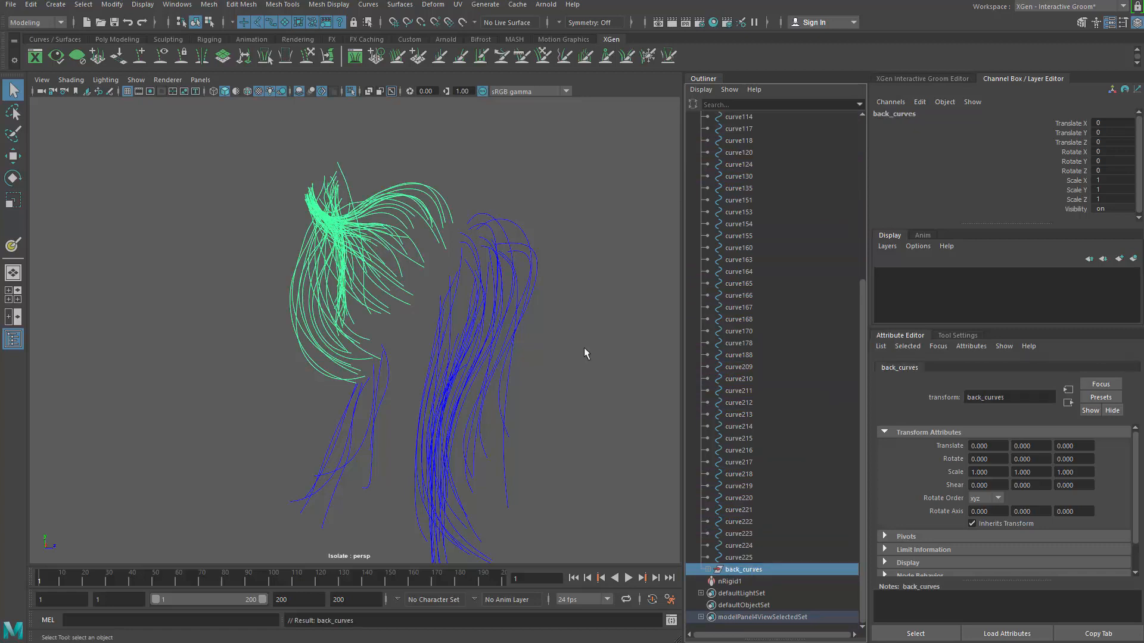
Turn off isolation so the head and full groom display again with the back_curves group
scroll(468, 325, "down", 2)
key("ctrl+1")
left_click_drag(513, 320, 560, 367, "alt")
scroll(482, 423, "up", 4)
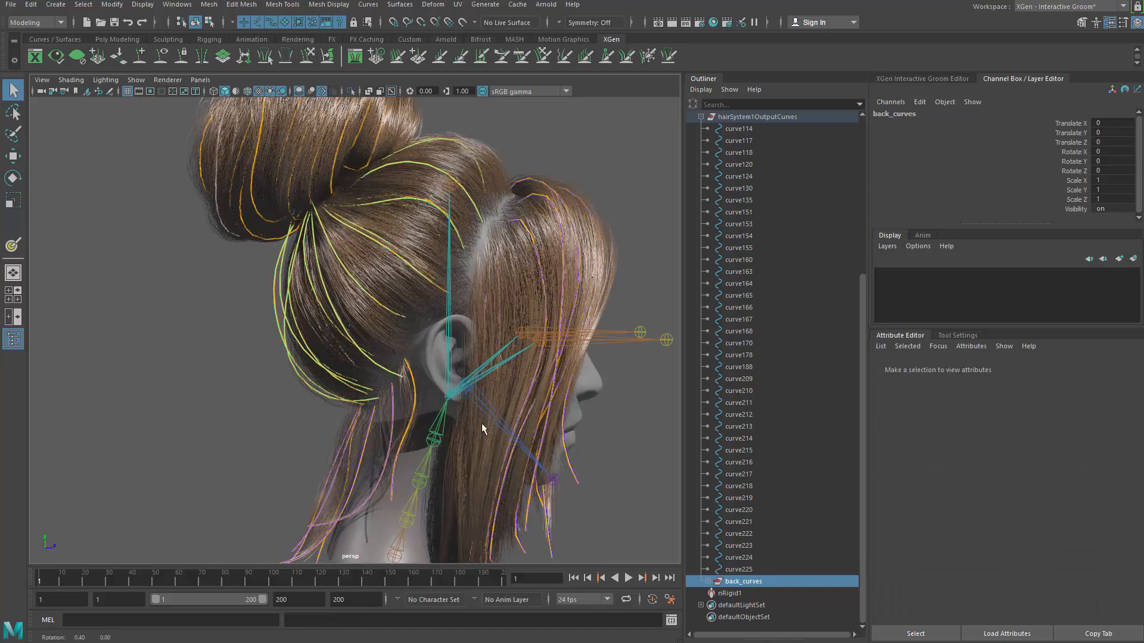
Wrap the back_curves group to the Head_low mesh with Exclusive bind, Auto weight threshold and Volume falloff
left_click_drag(481, 423, 363, 459, "alt")
left_click(364, 459)
left_click_drag(614, 440, 384, 357, "alt")
left_click(432, 5)
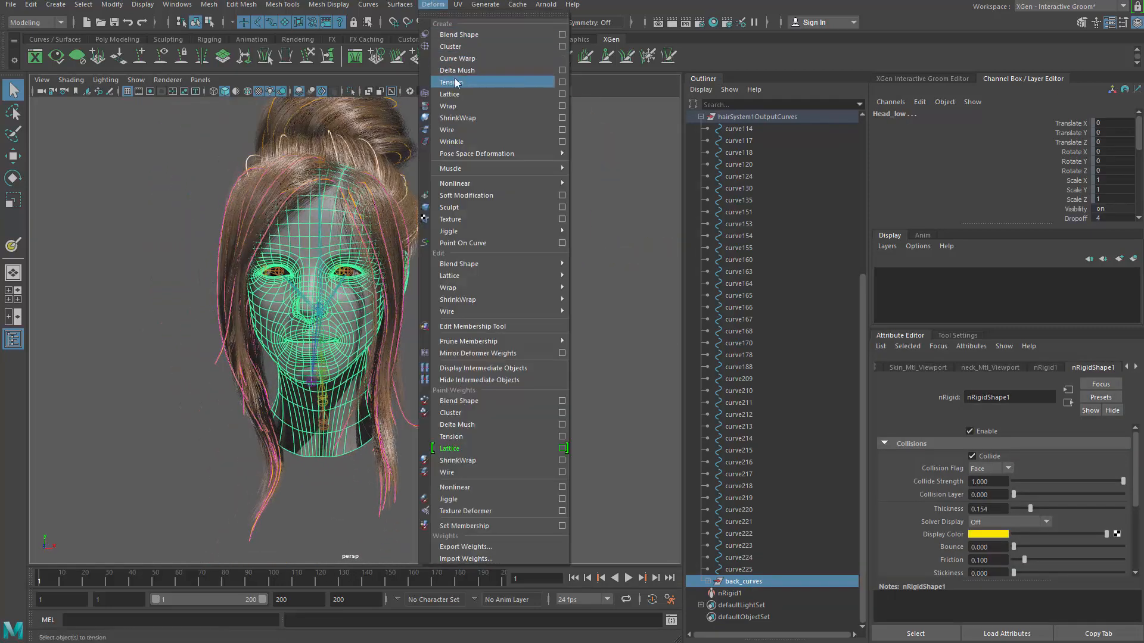
left_click(557, 106)
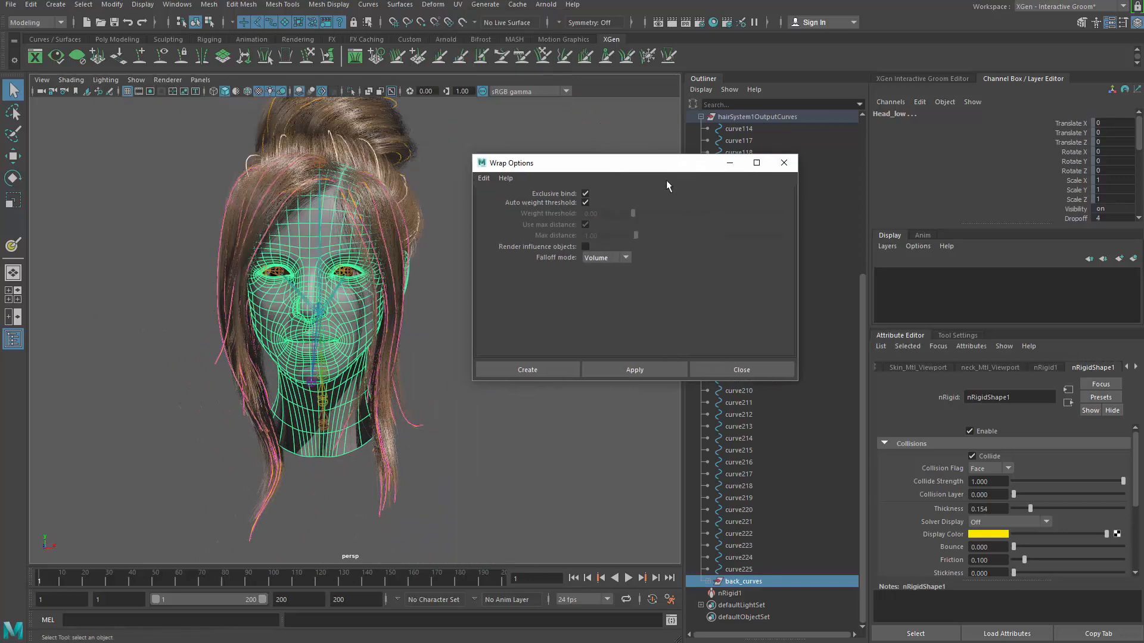
left_click(548, 370)
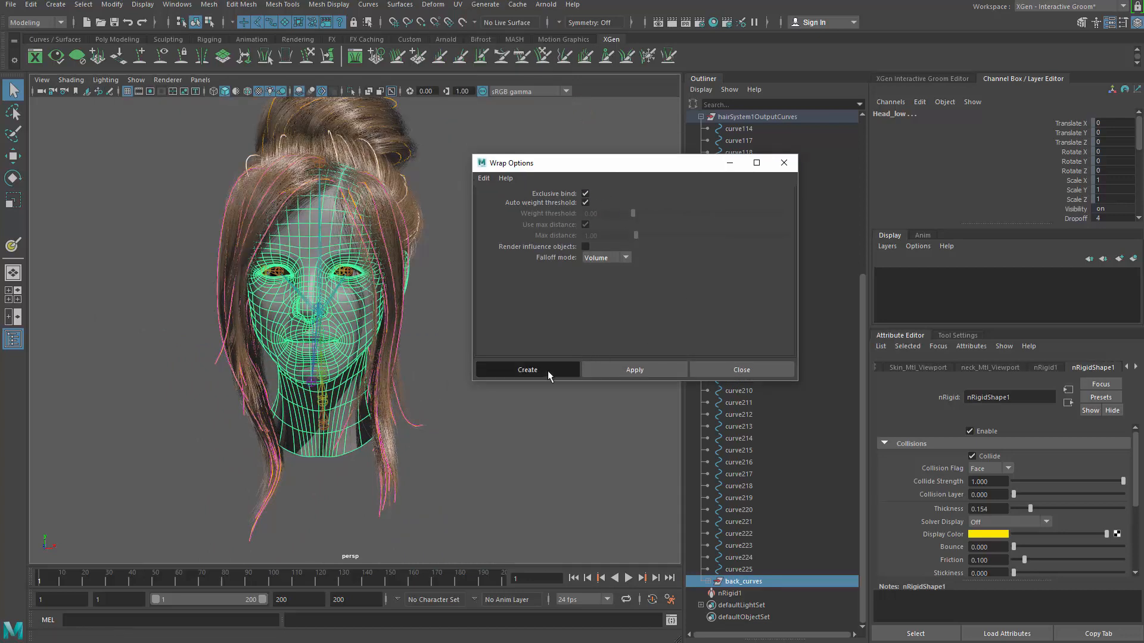
left_click_drag(546, 376, 658, 355, "alt")
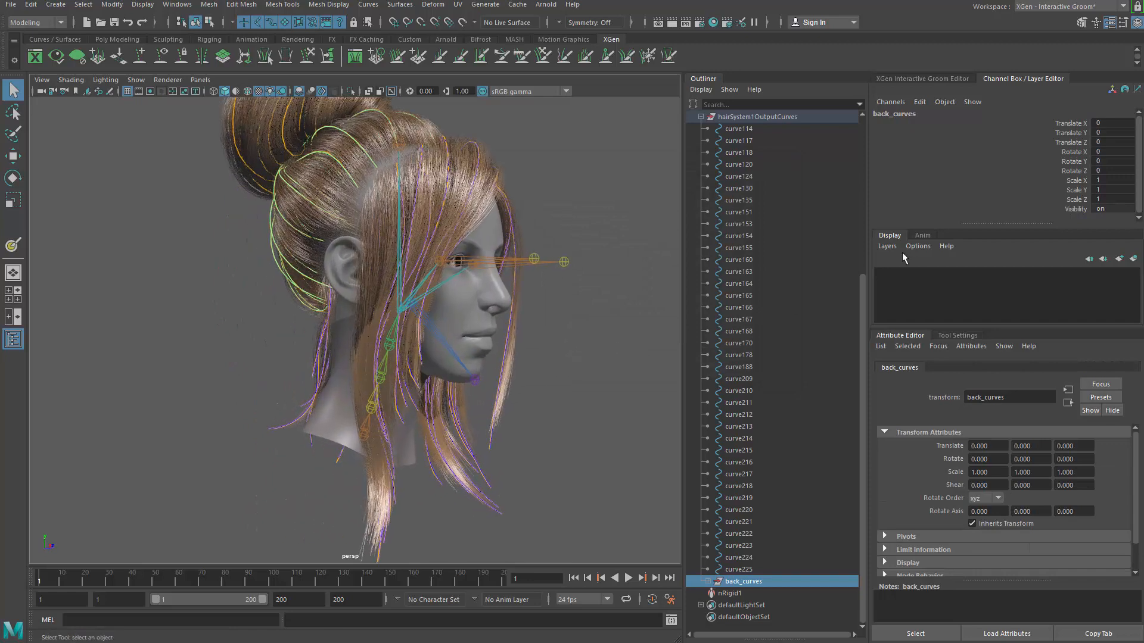
Inspect the wrap deformers listed in Head_low's outputs and the meshes inside Body_geo_grp
left_click(481, 327)
scroll(1047, 178, "down", 5)
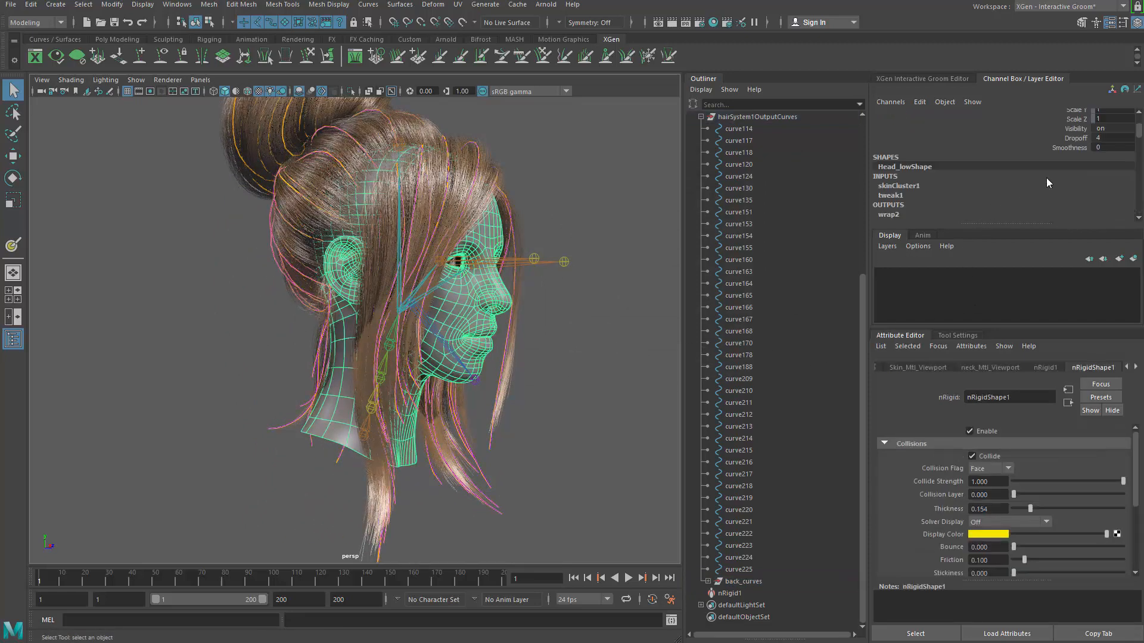
left_click(893, 161)
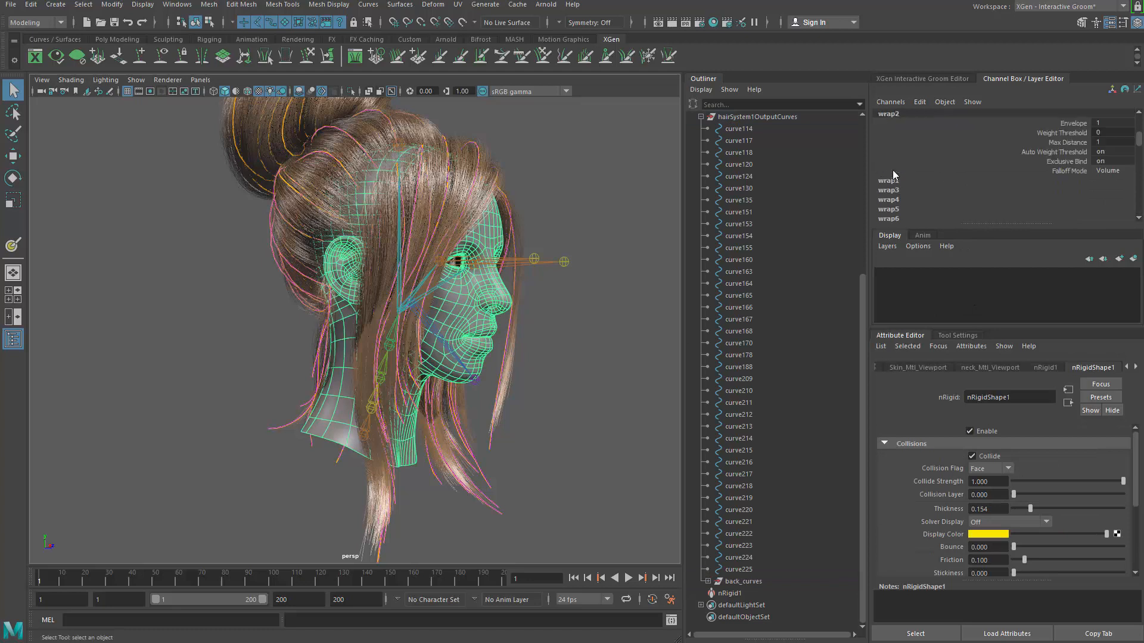
middle_click_drag(618, 212, 610, 331, "alt")
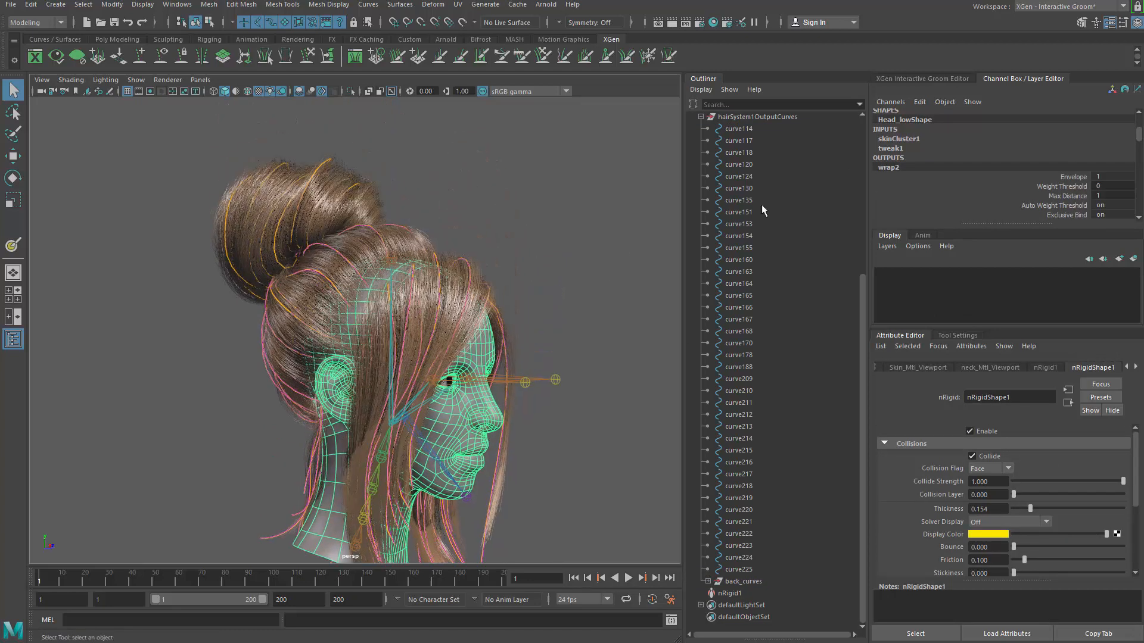
scroll(771, 206, "up", 6)
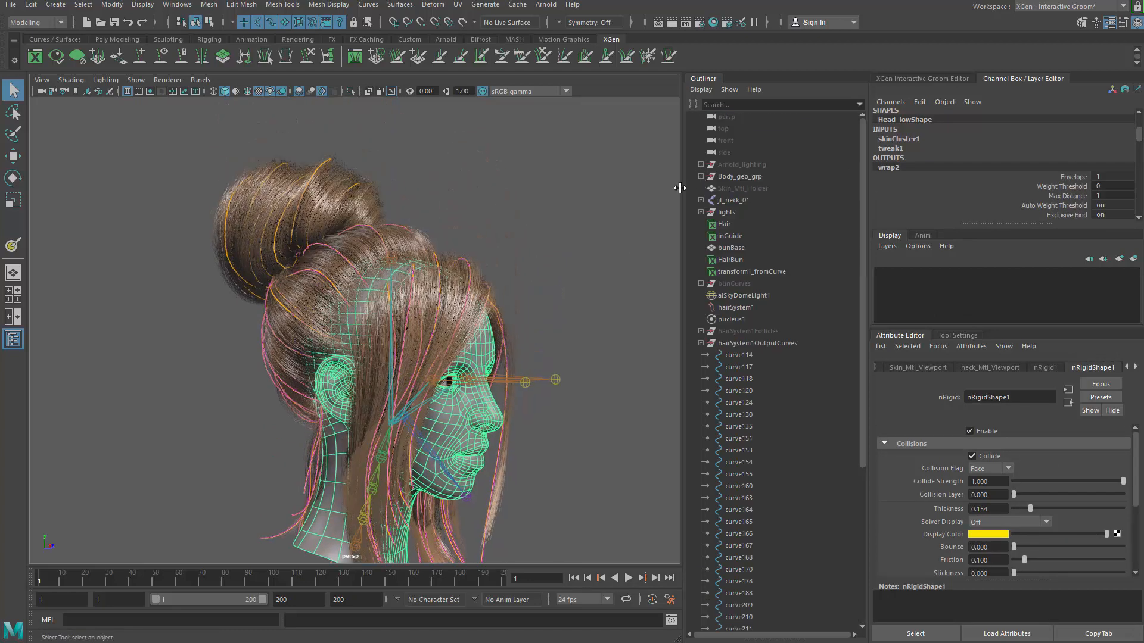
left_click(701, 176)
left_click(723, 188)
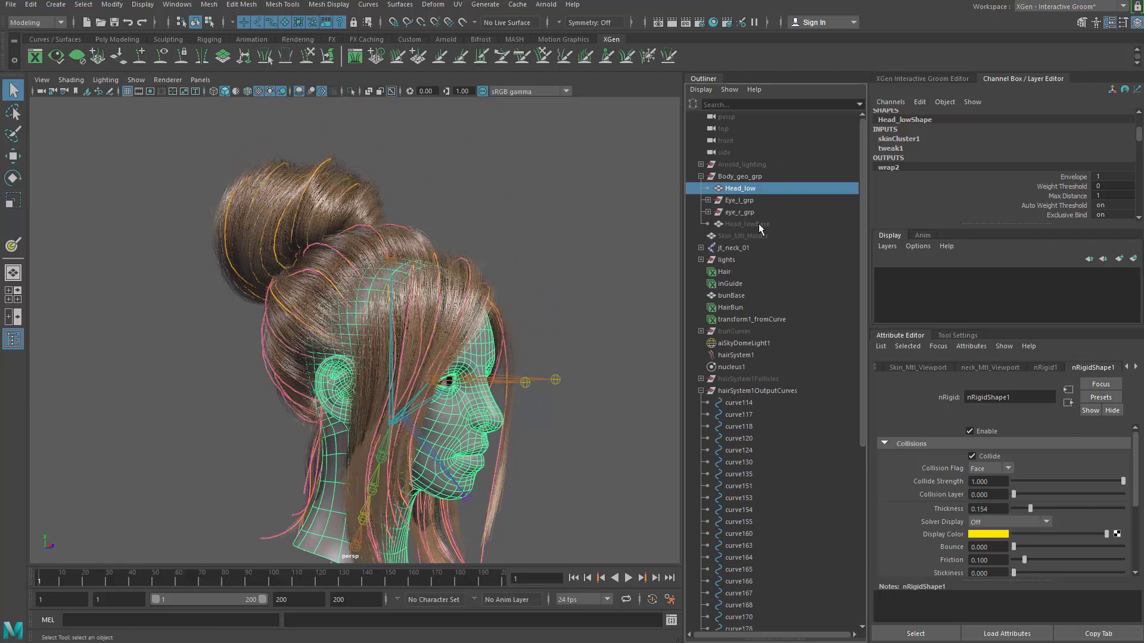
left_click(701, 177)
Play the simulation from the first frame to check how the wrapped back curves follow the head, then rewind
left_click_drag(556, 224, 546, 200, "alt")
left_click(546, 200)
left_click_drag(638, 230, 537, 234, "alt")
key("alt+v")
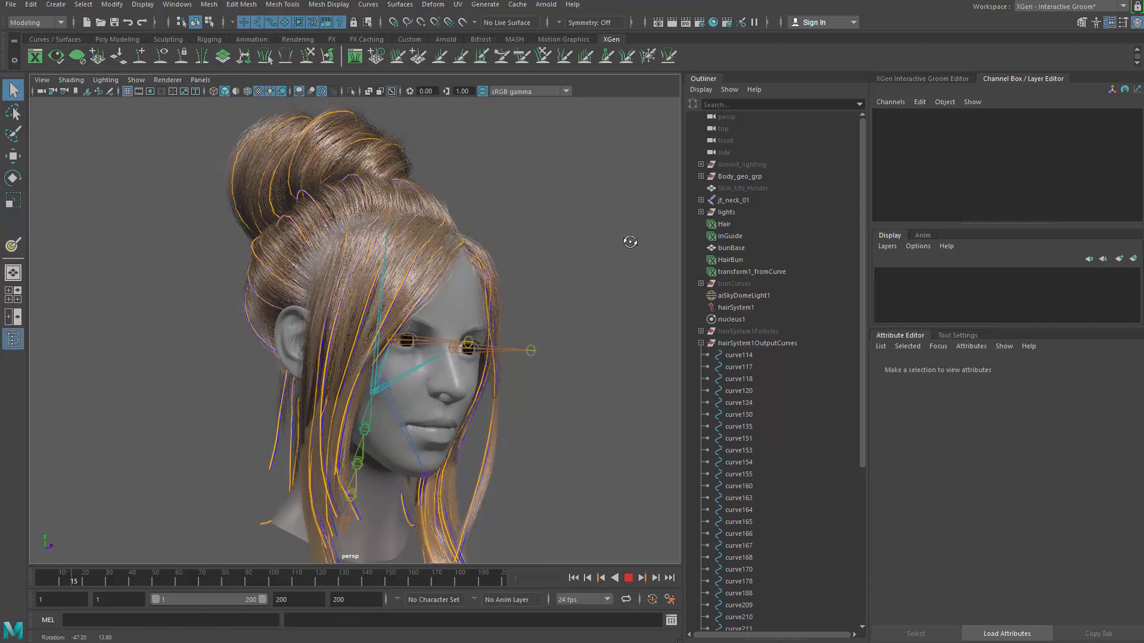
left_click_drag(628, 243, 352, 314, "alt")
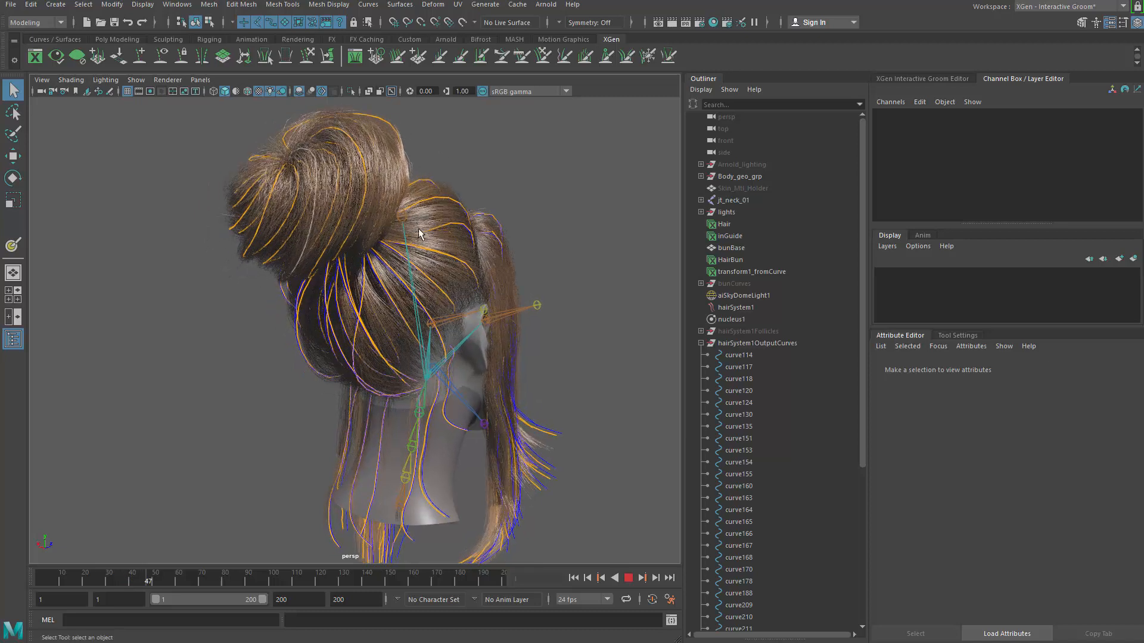
key("alt+v")
key("alt+shift+v")
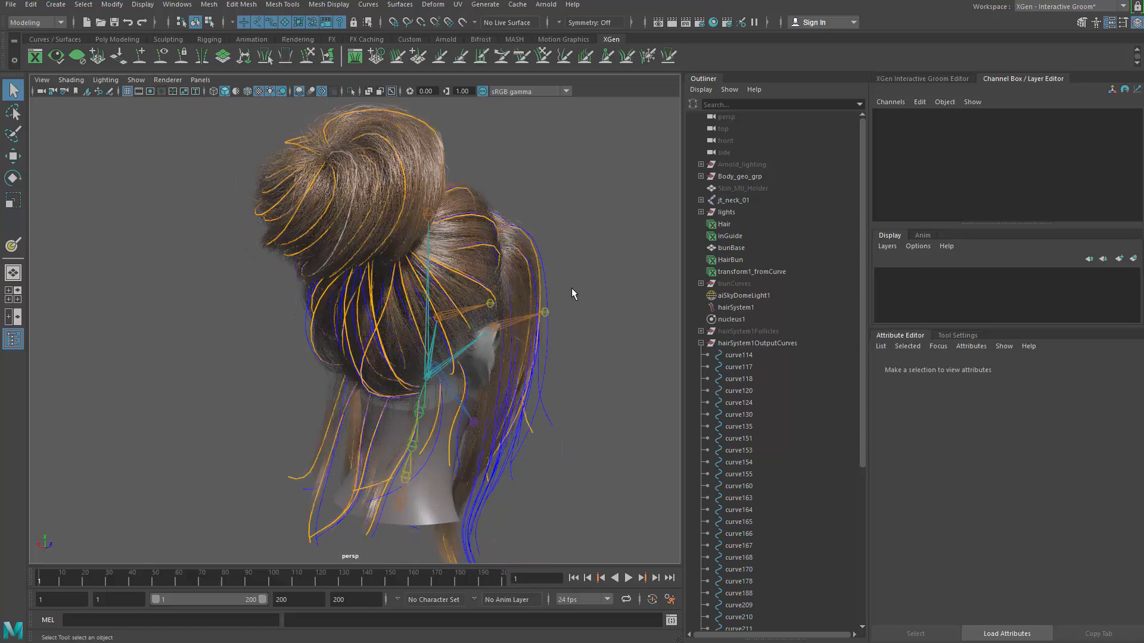
Collapse the hairSystem1OutputCurves hierarchy and hide the group
left_click_drag(536, 292, 340, 286, "alt")
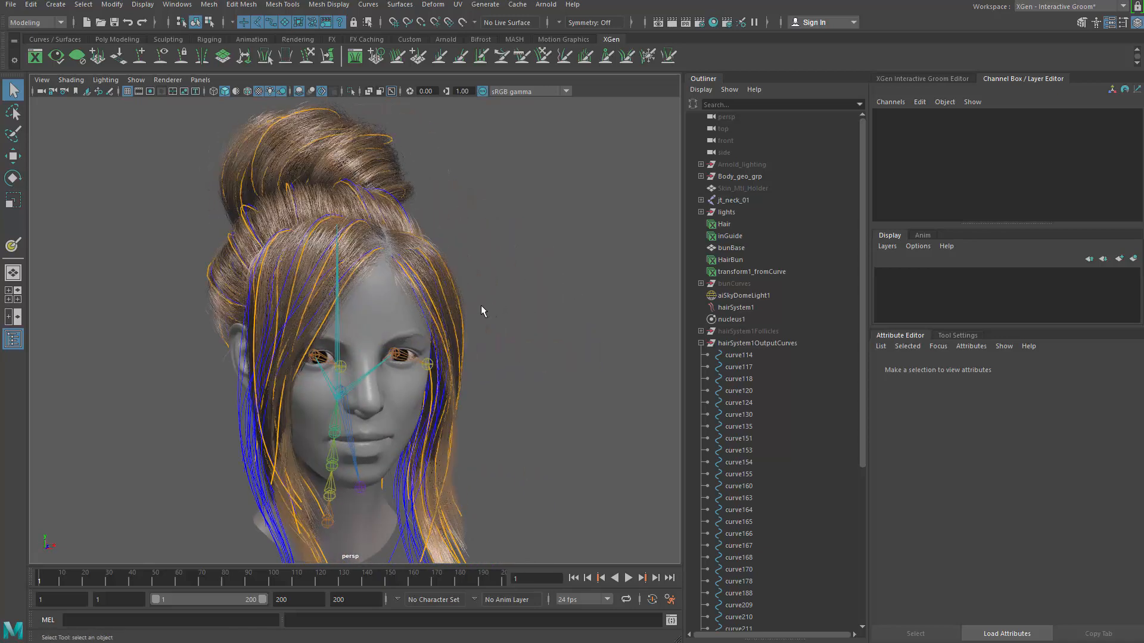
middle_click_drag(479, 311, 516, 207, "alt")
mouse_move(515, 207)
left_mouse_down("alt")
mouse_move(347, 214)
mouse_move(521, 215)
left_mouse_up("alt")
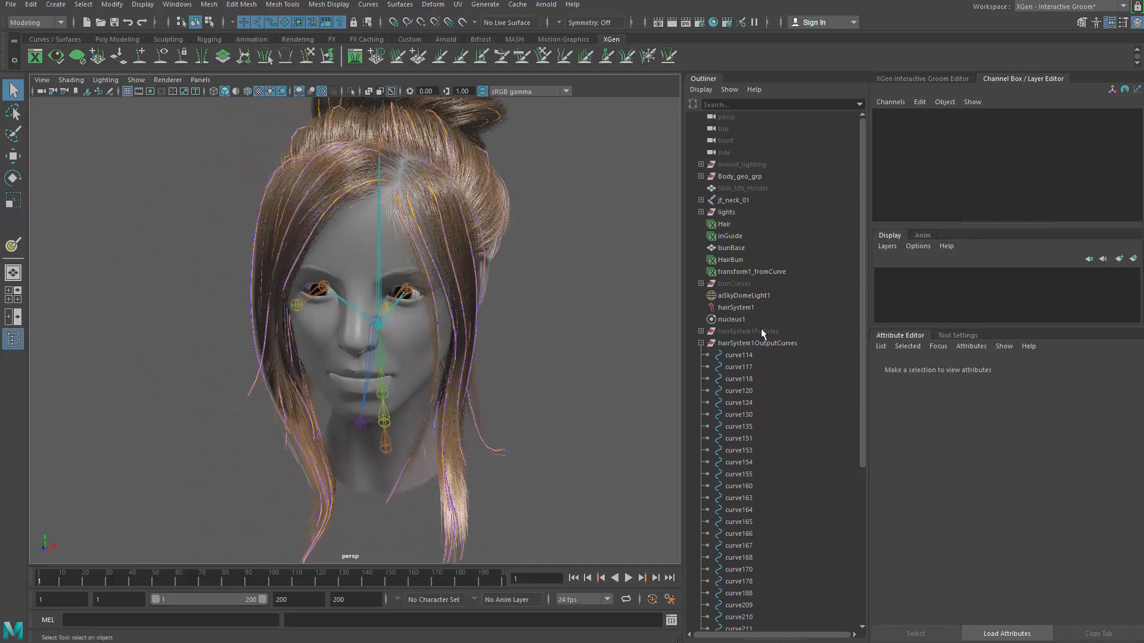
left_click(753, 342)
left_click(701, 343)
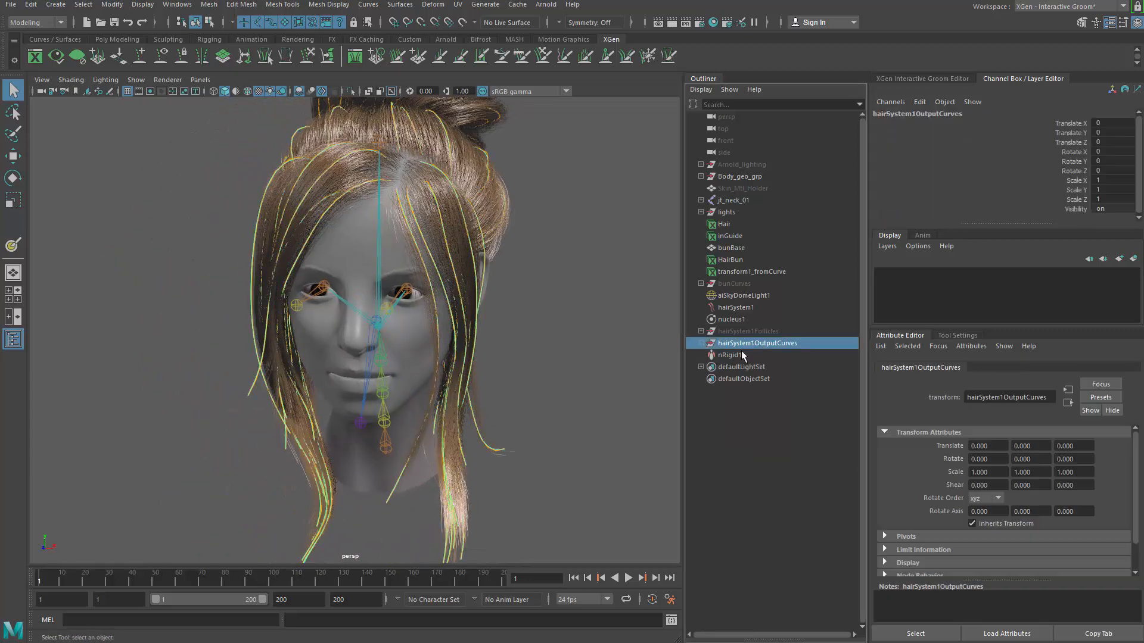
key("ctrl+h")
Play the simulation to check the groom's motion without the output curves, then return to the first frame
left_click_drag(465, 330, 528, 312, "alt")
left_click_drag(581, 283, 536, 307, "alt")
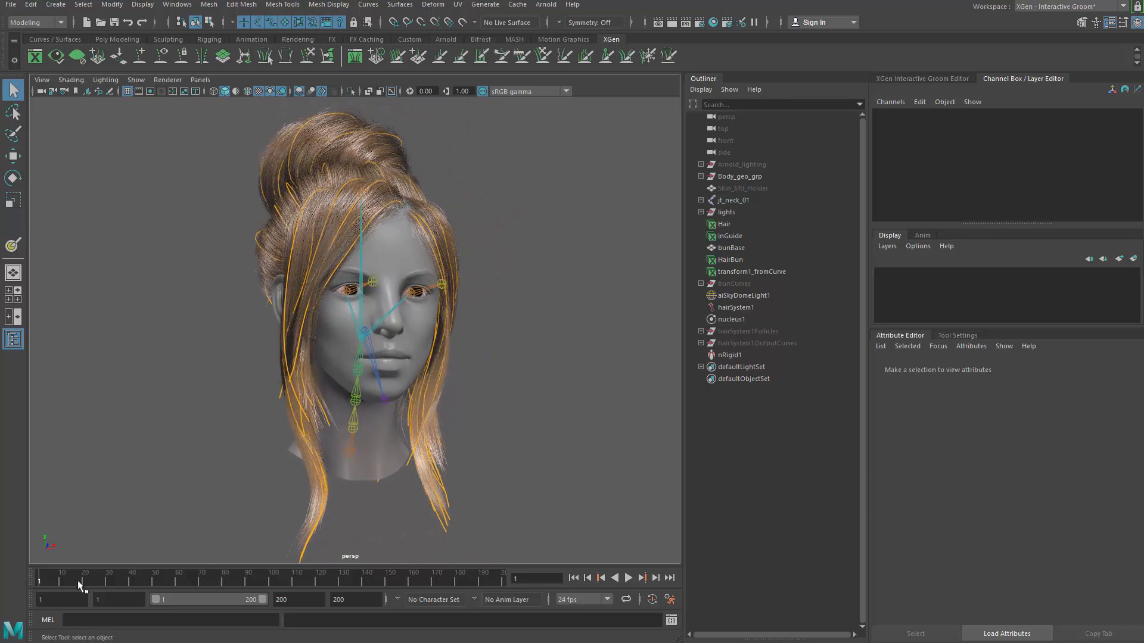
key("alt+v")
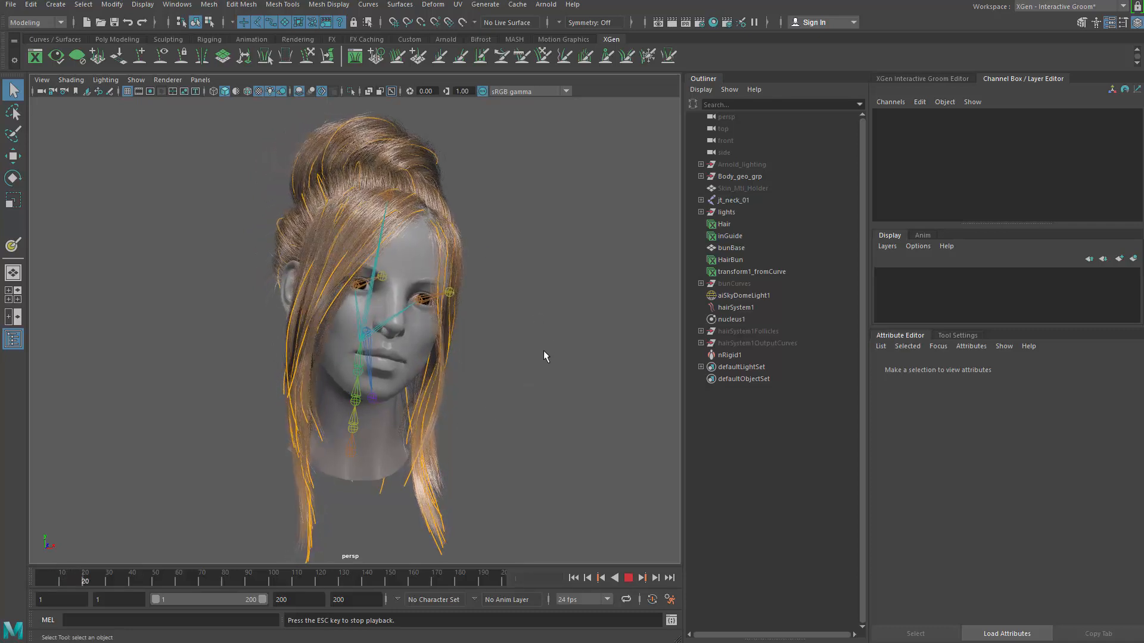
key("Escape")
key("alt+shift+v")
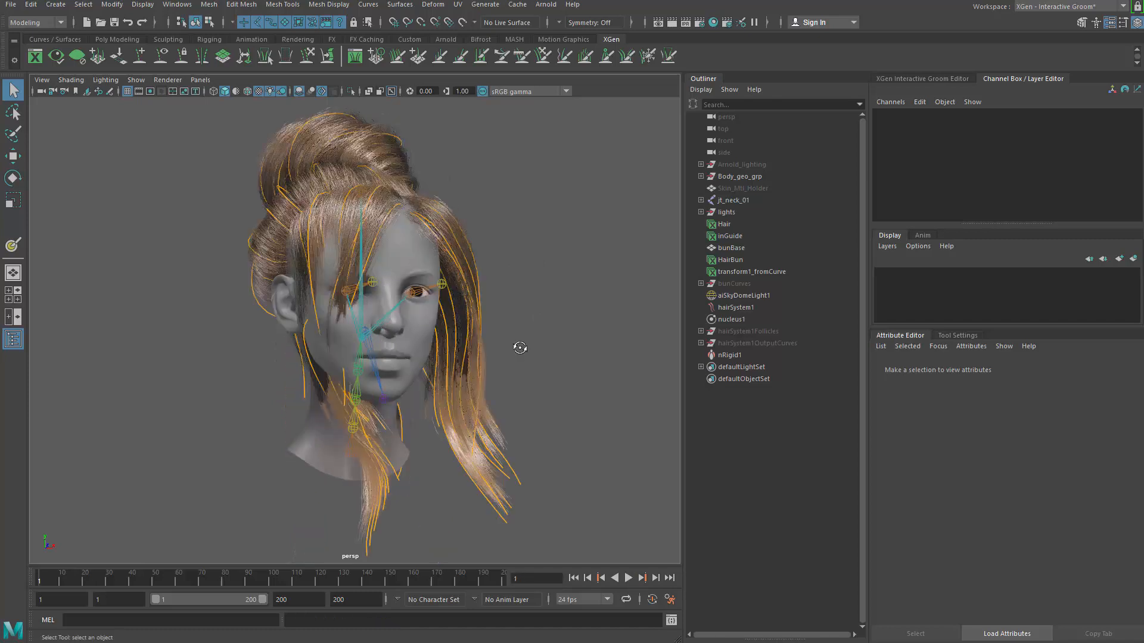
Hide the inGuide description under the Hair guide modifier in the XGen Interactive Groom Editor
left_click_drag(542, 323, 576, 296, "alt")
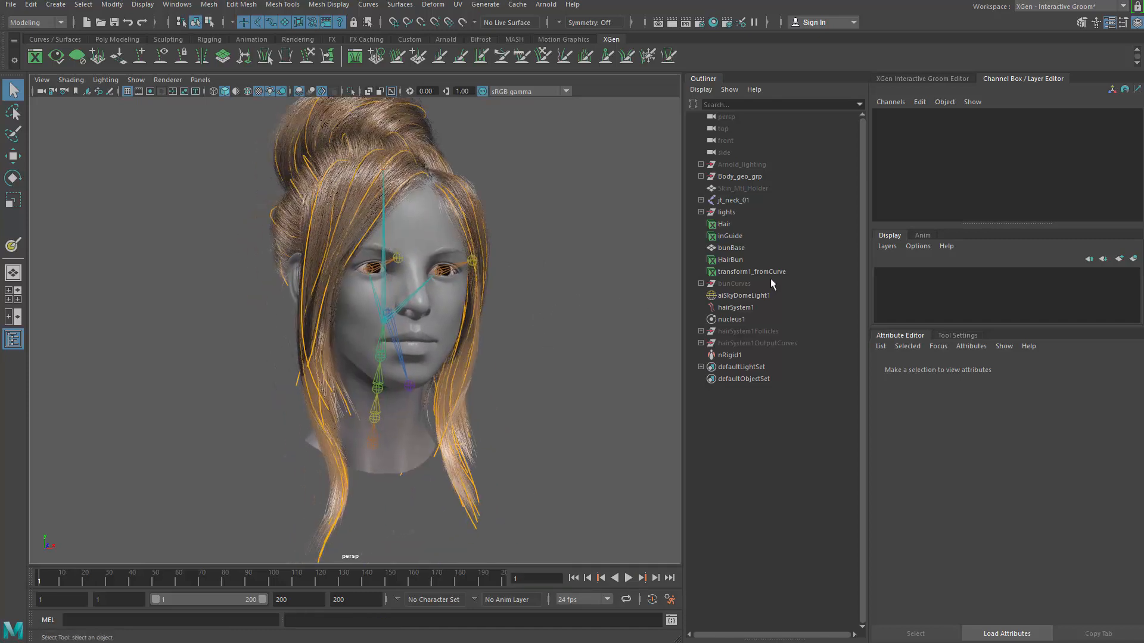
left_click(925, 77)
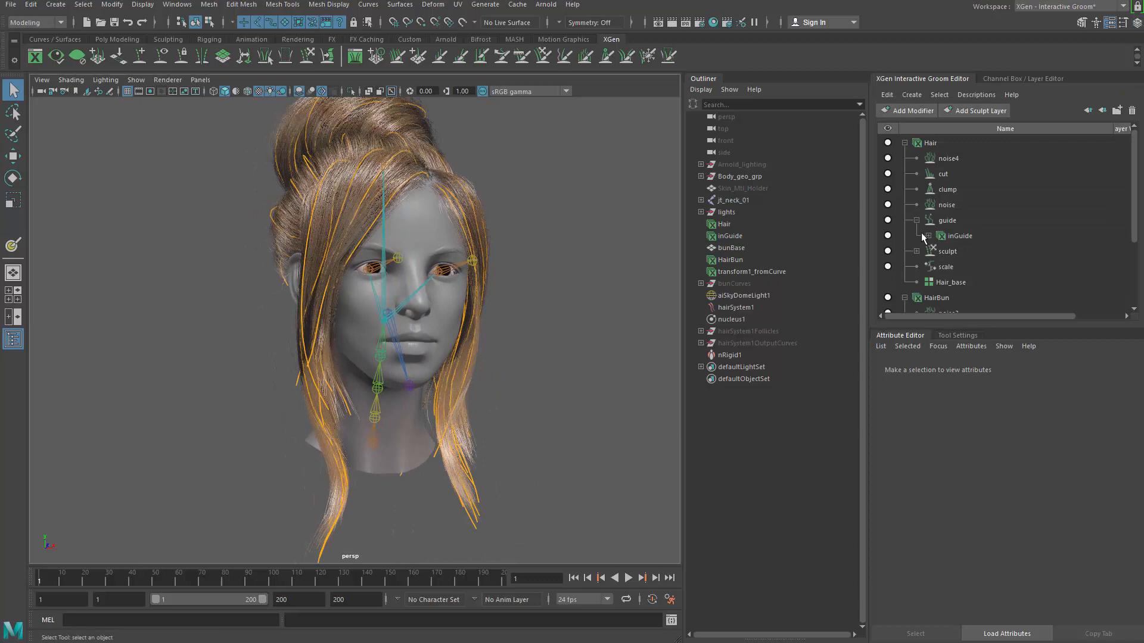
left_click(888, 236)
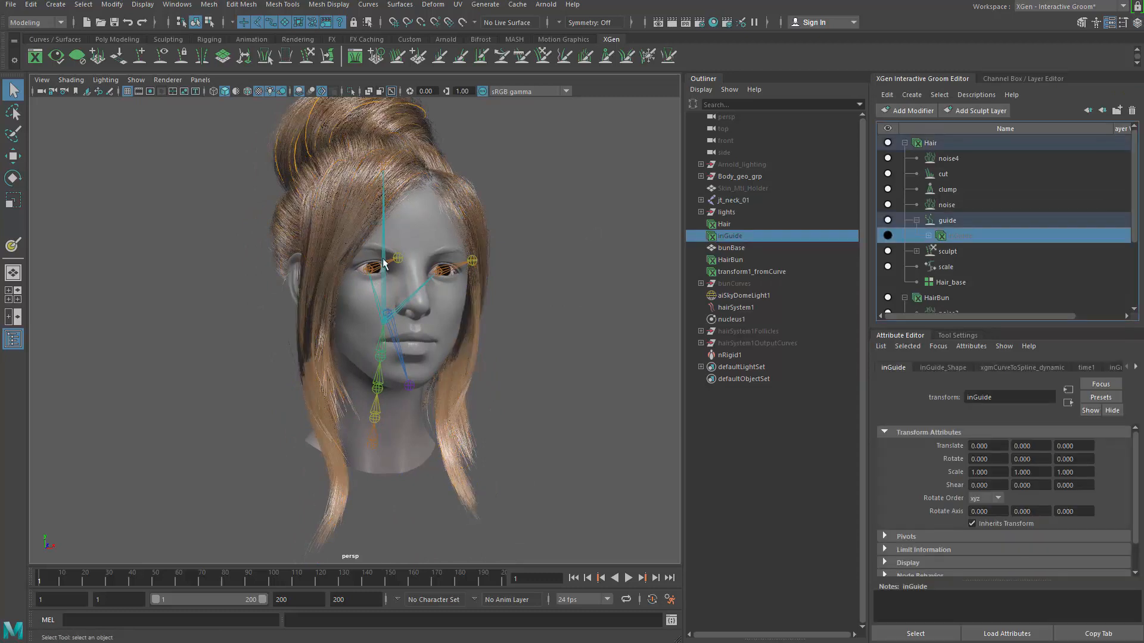
left_click_drag(557, 247, 626, 253, "alt")
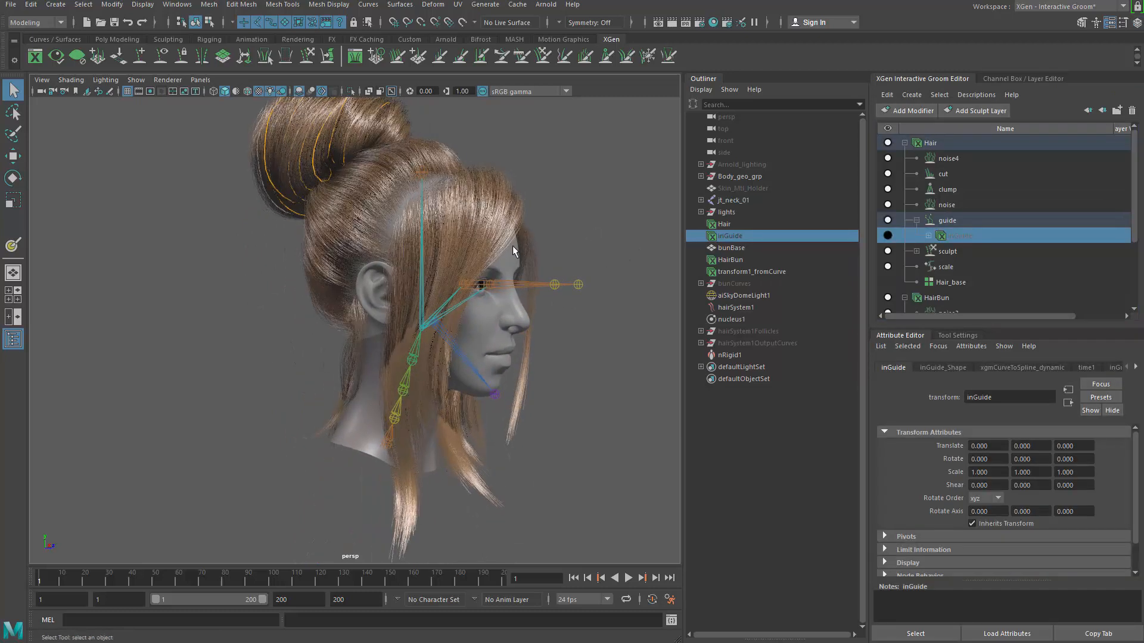
left_click_drag(513, 247, 545, 258, "alt")
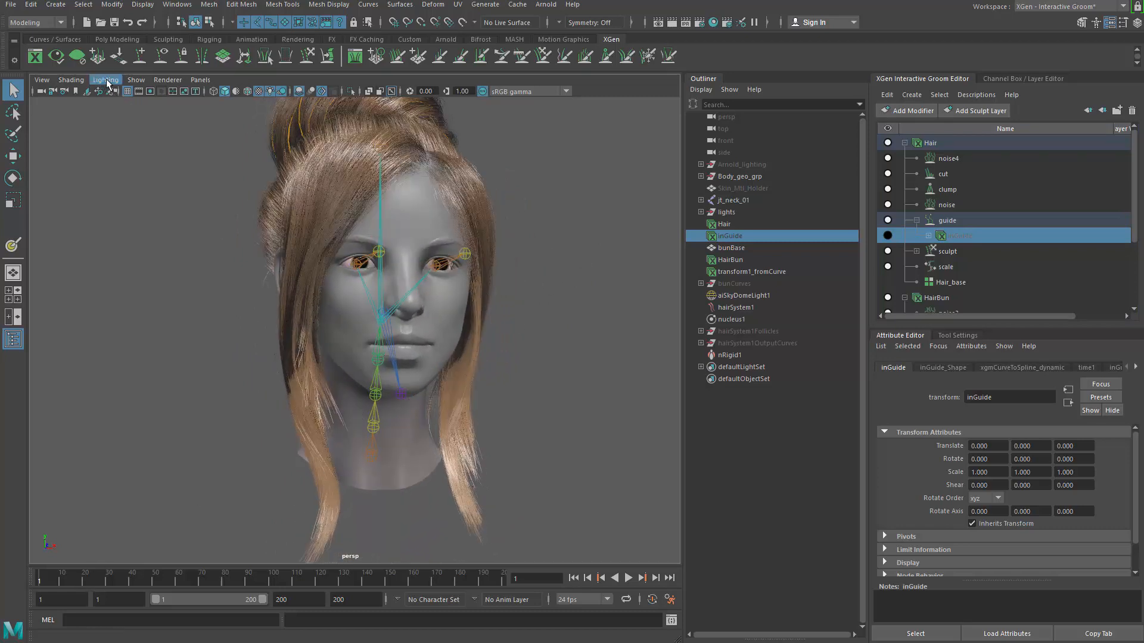
Turn off the display of joints in the perspective viewport
left_click(135, 80)
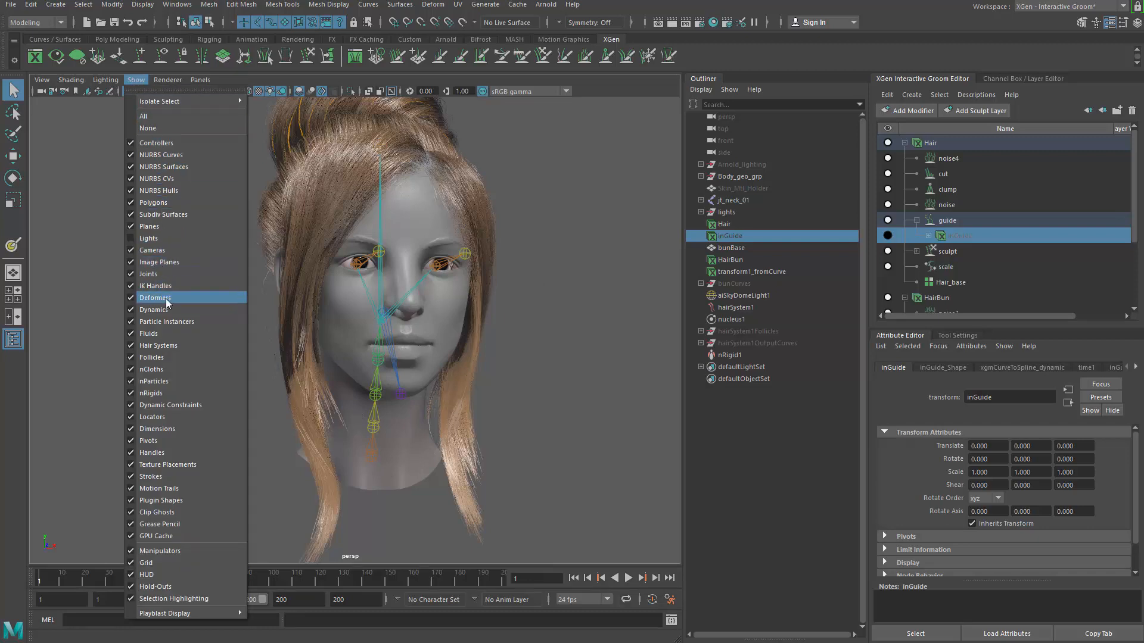
left_click(164, 274)
left_click_drag(328, 308, 587, 398, "alt")
mouse_move(588, 398)
right_mouse_down("alt")
mouse_move(896, 488)
mouse_move(453, 399)
mouse_move(600, 393)
right_mouse_up("alt")
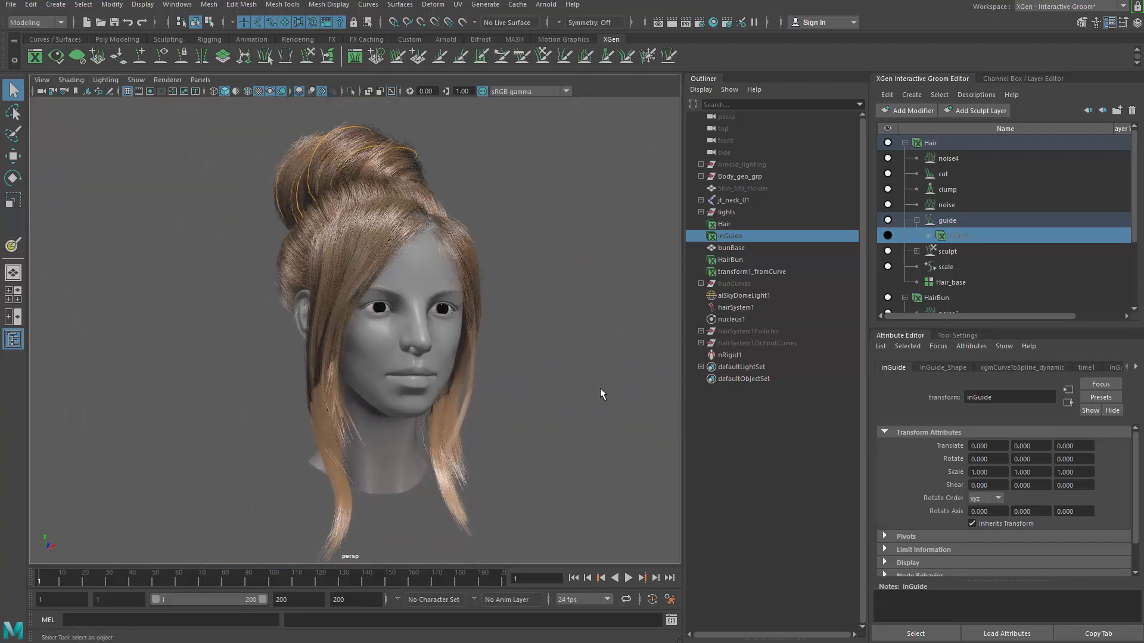
Expand HairBun's guide1 modifier and hide its transform1_fromCurve guide description
scroll(952, 281, "down", 2)
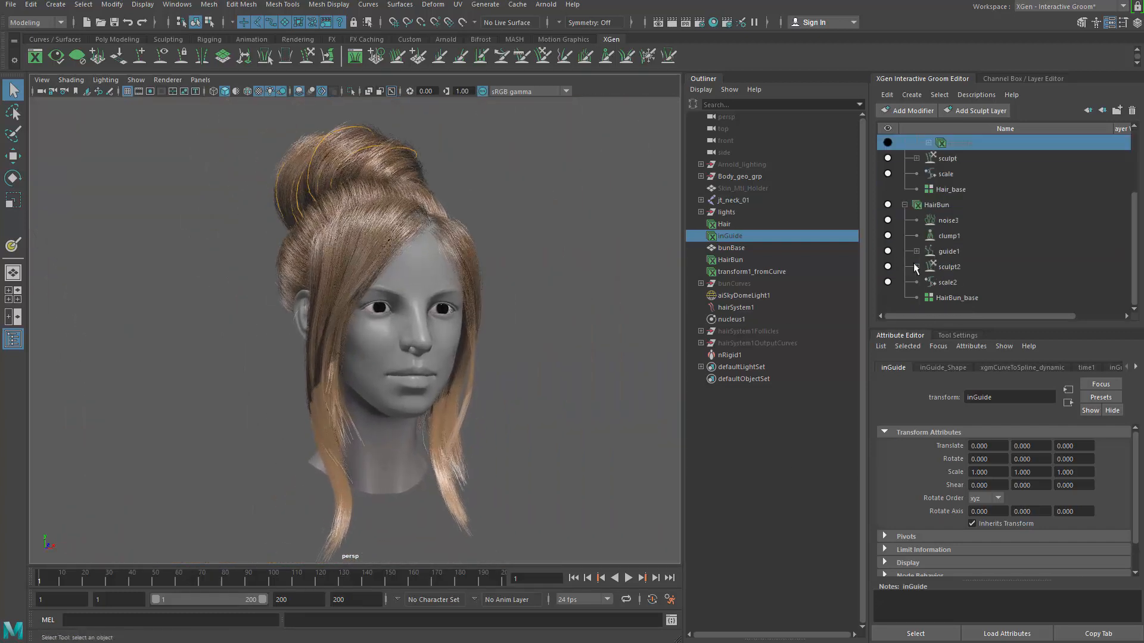
left_click(916, 250)
left_click(897, 266)
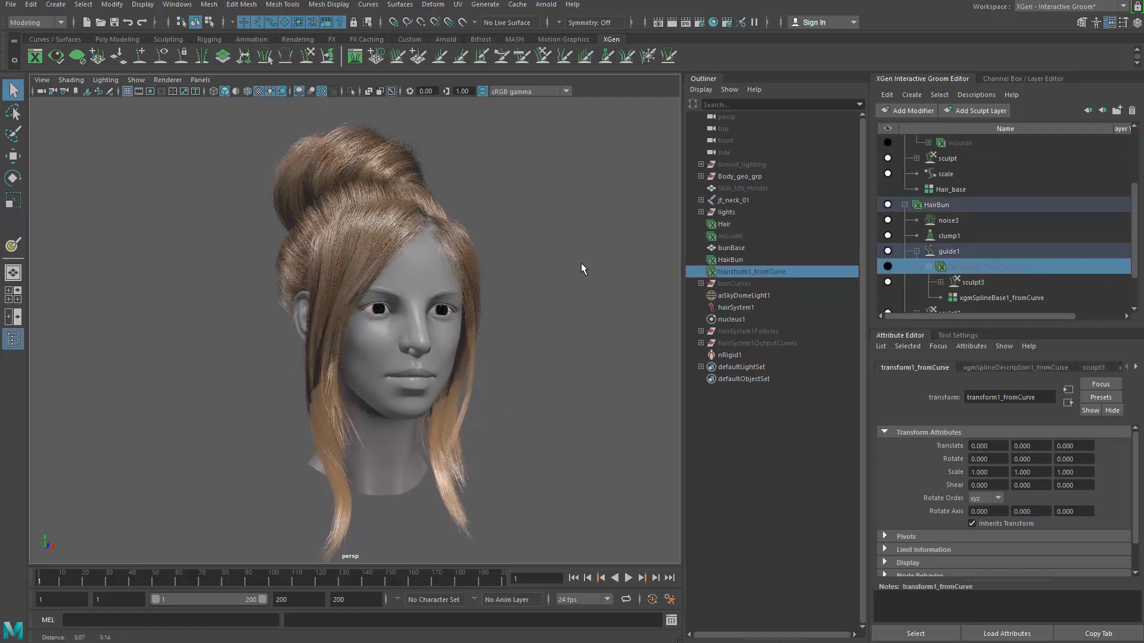
Playblast the simulation from the perspective view in avi format with no encoding and quality 100, stopping the capture partway
left_click_drag(581, 263, 576, 291, "alt")
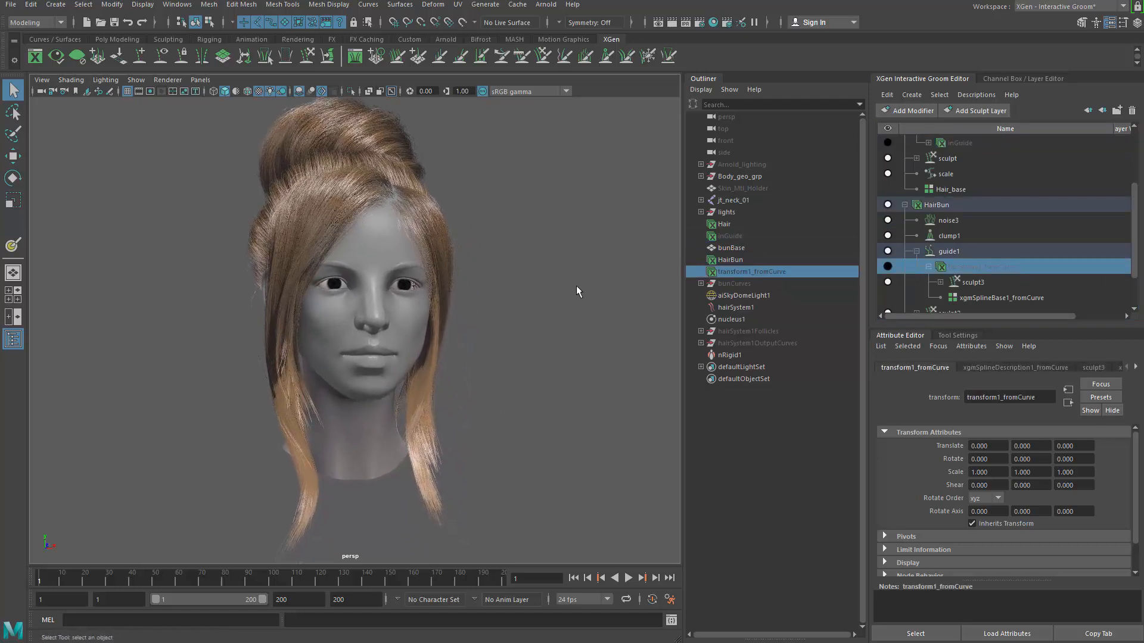
right_click(331, 578)
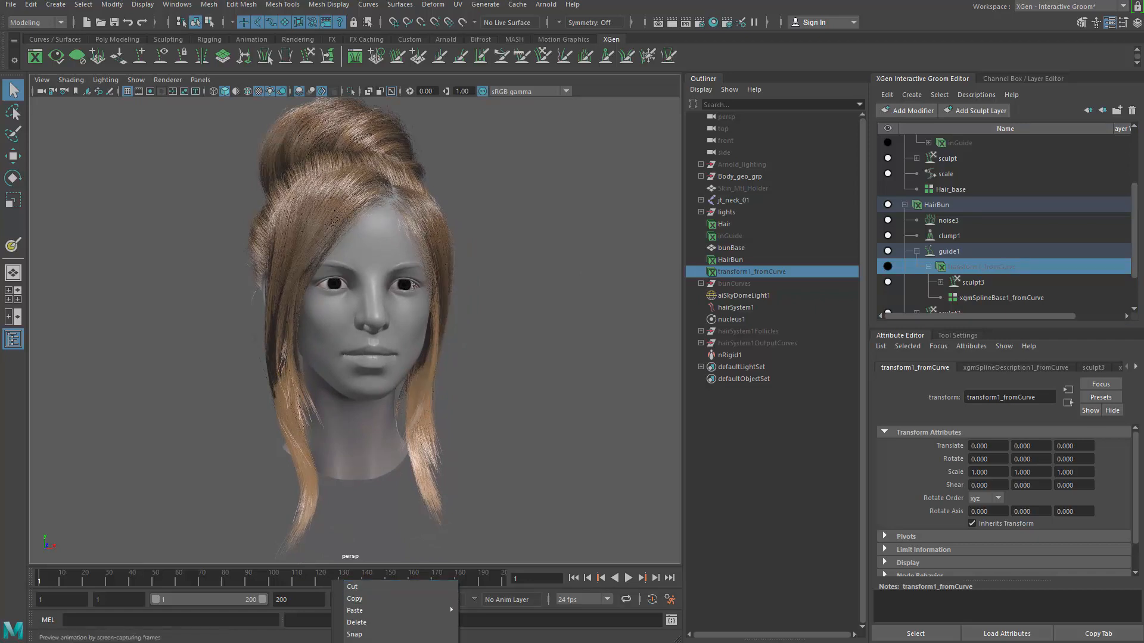
left_click(451, 642)
left_click_drag(272, 100, 467, 121)
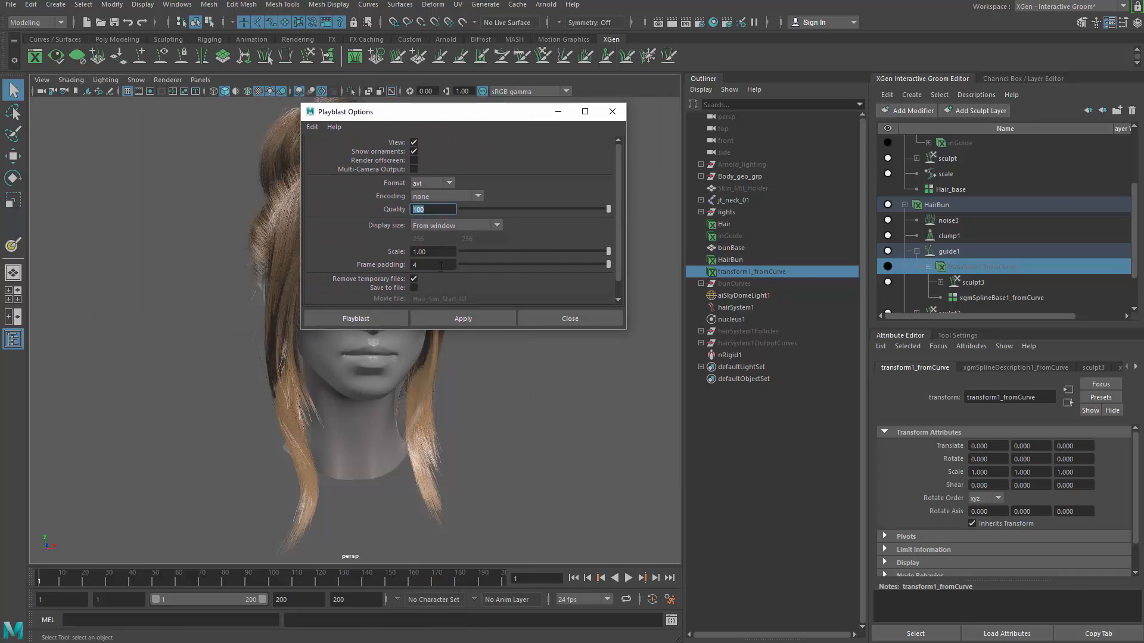
key("Tab")
left_click(352, 319)
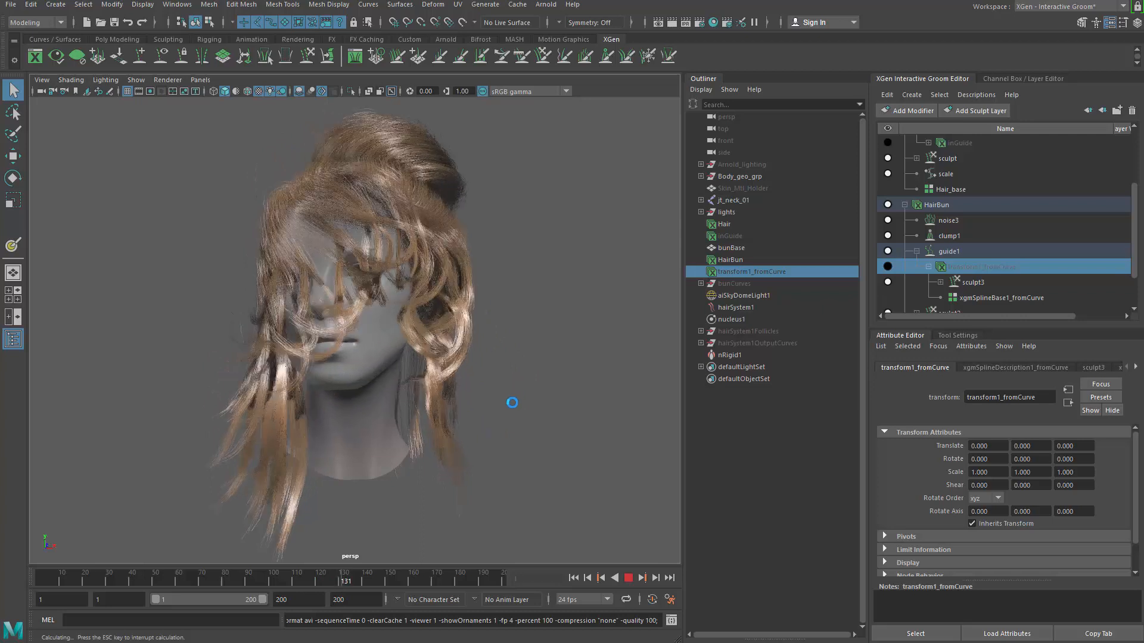
key("Escape")
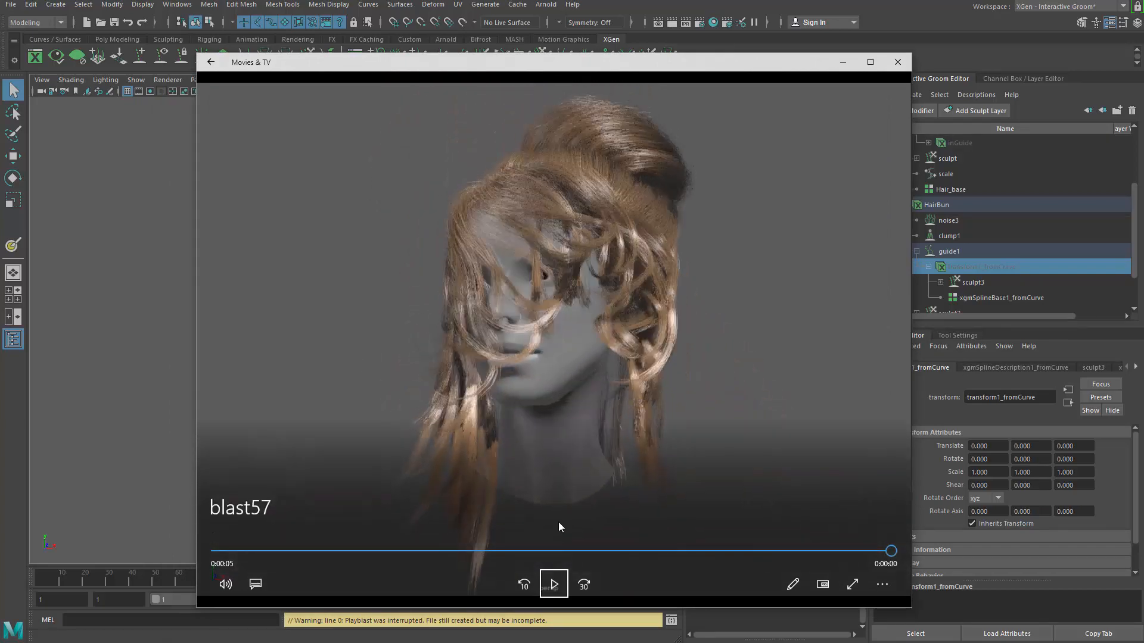
Replay the captured hair simulation clip, rewind it to the start to compare the groom, and close the player
left_click(554, 586)
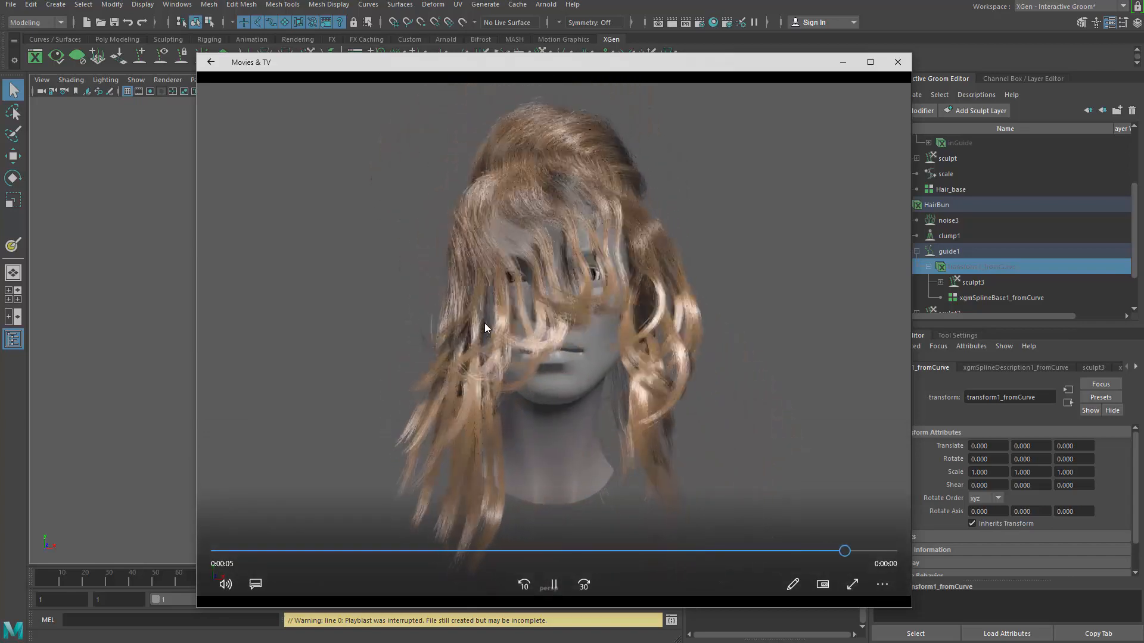
left_click(554, 585)
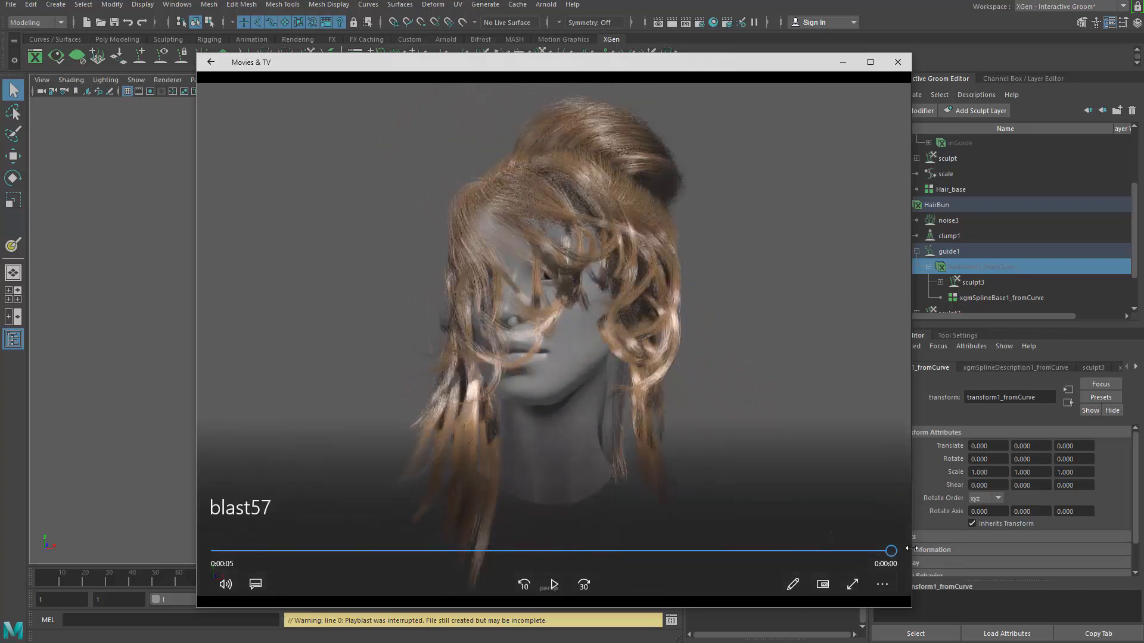
left_click_drag(893, 554, 152, 562)
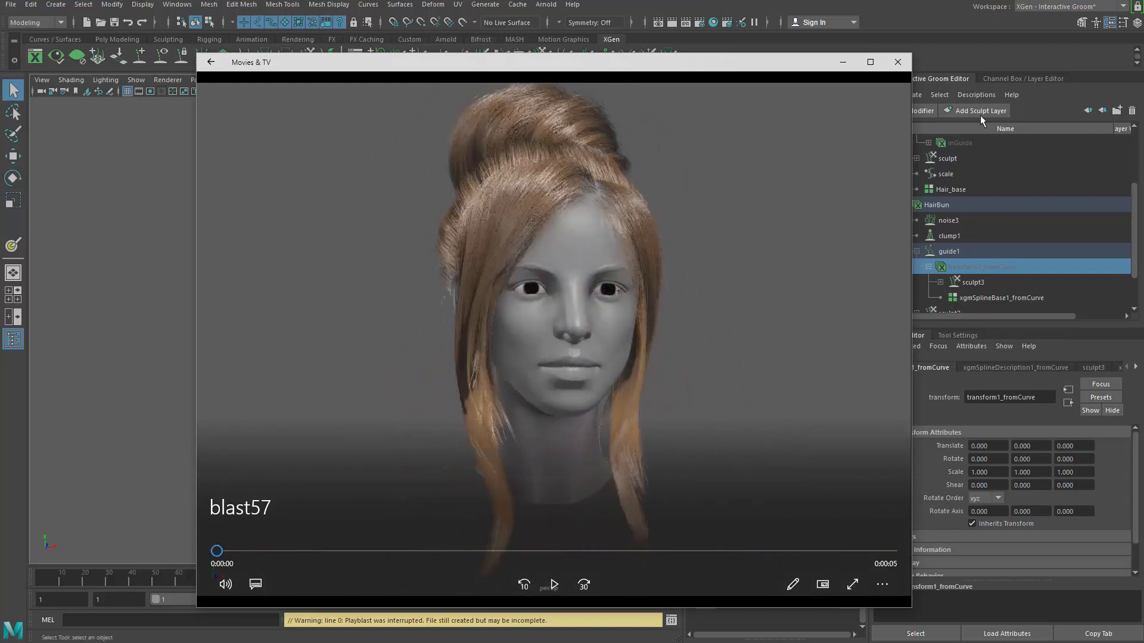
left_click(897, 62)
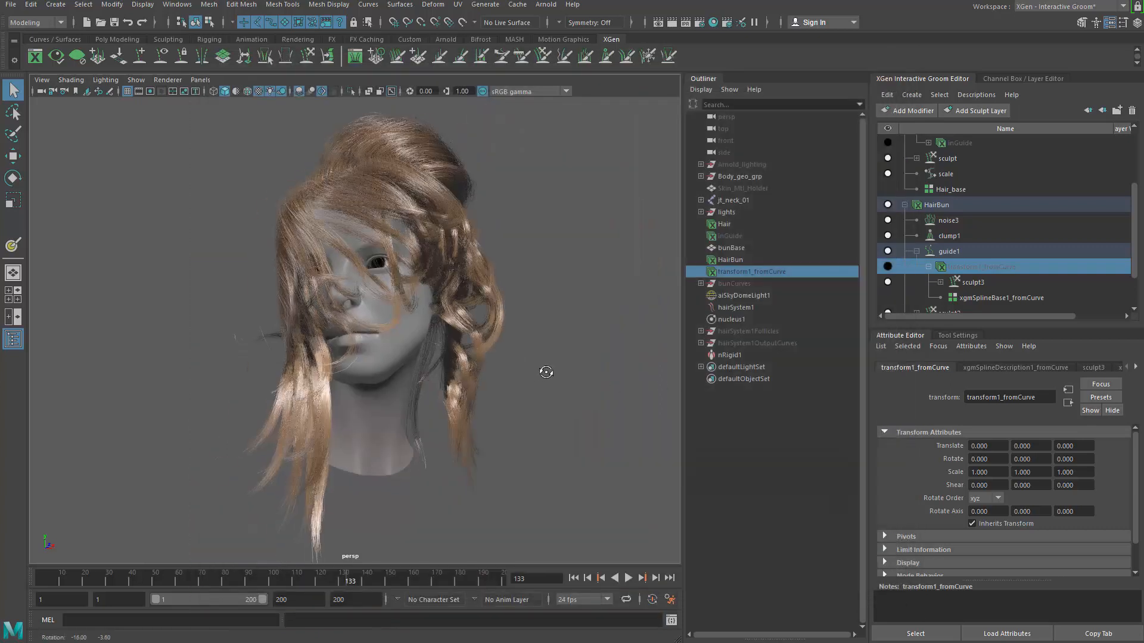
Return to the first frame and bring up the Scale Attributes of the nucleus1 solver
left_click_drag(512, 359, 501, 360, "alt")
right_click_drag(500, 359, 273, 593, "alt")
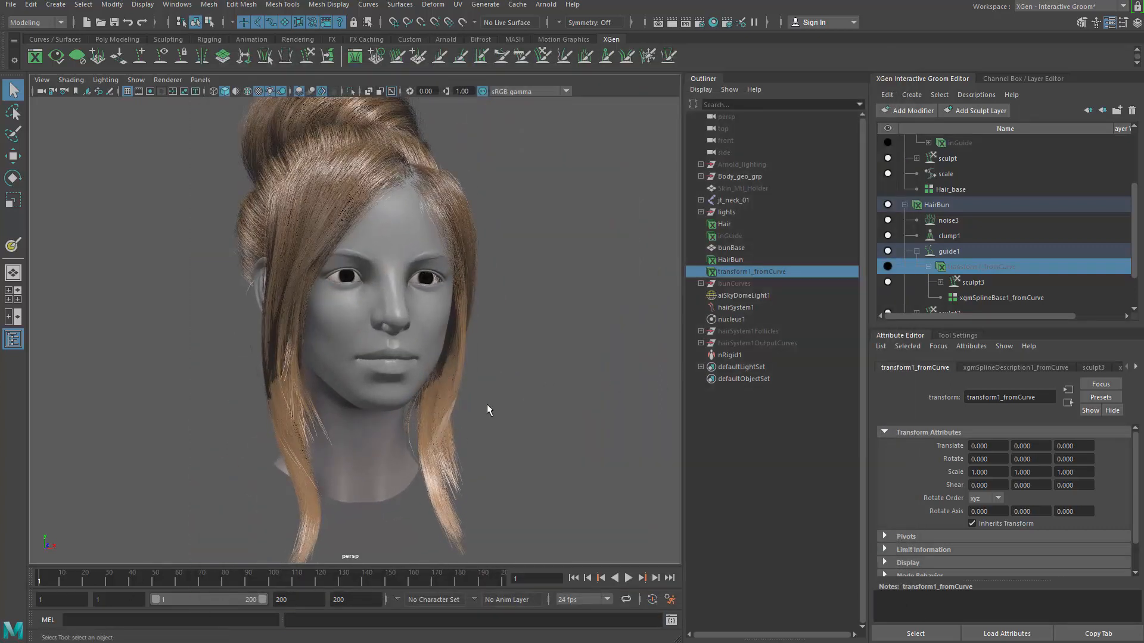
left_click_drag(487, 410, 560, 357, "alt")
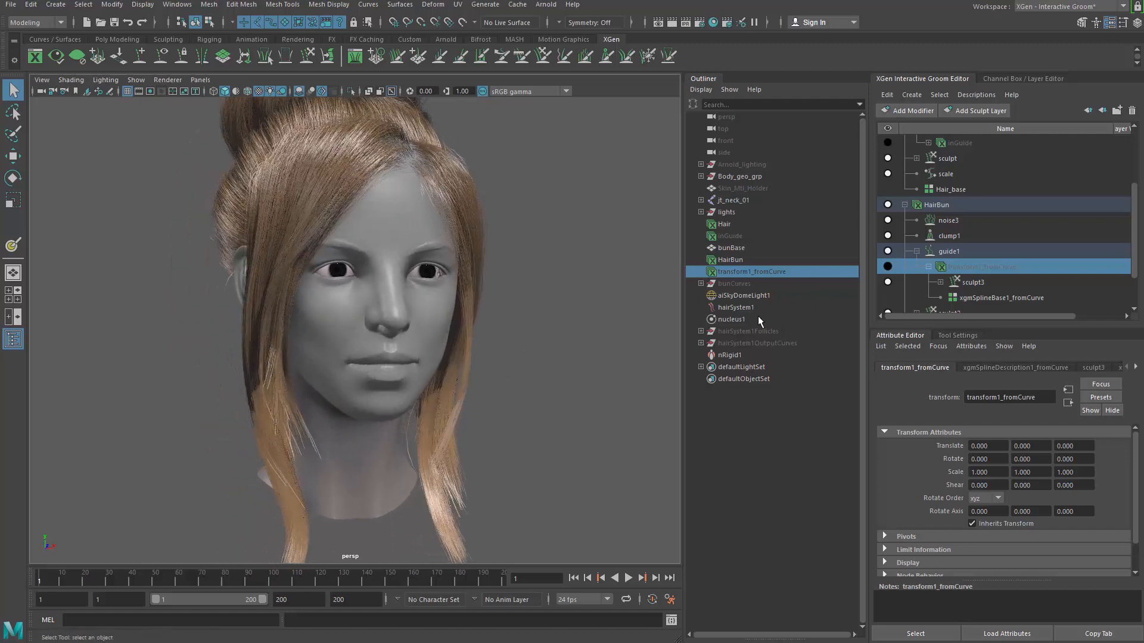
left_click(758, 318)
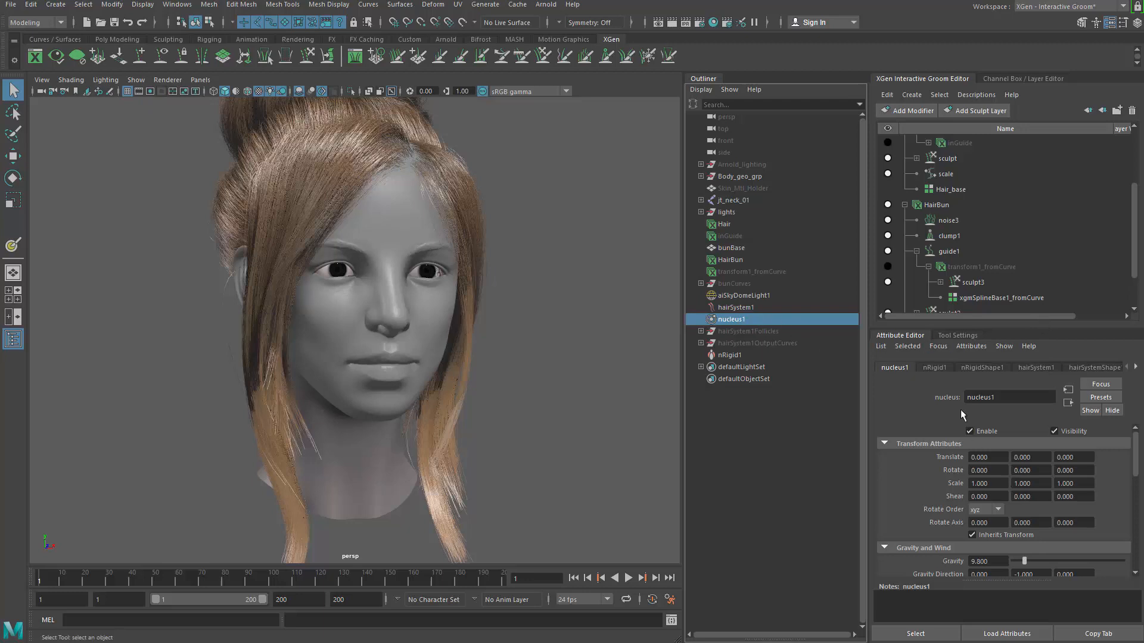
scroll(942, 431, "down", 3)
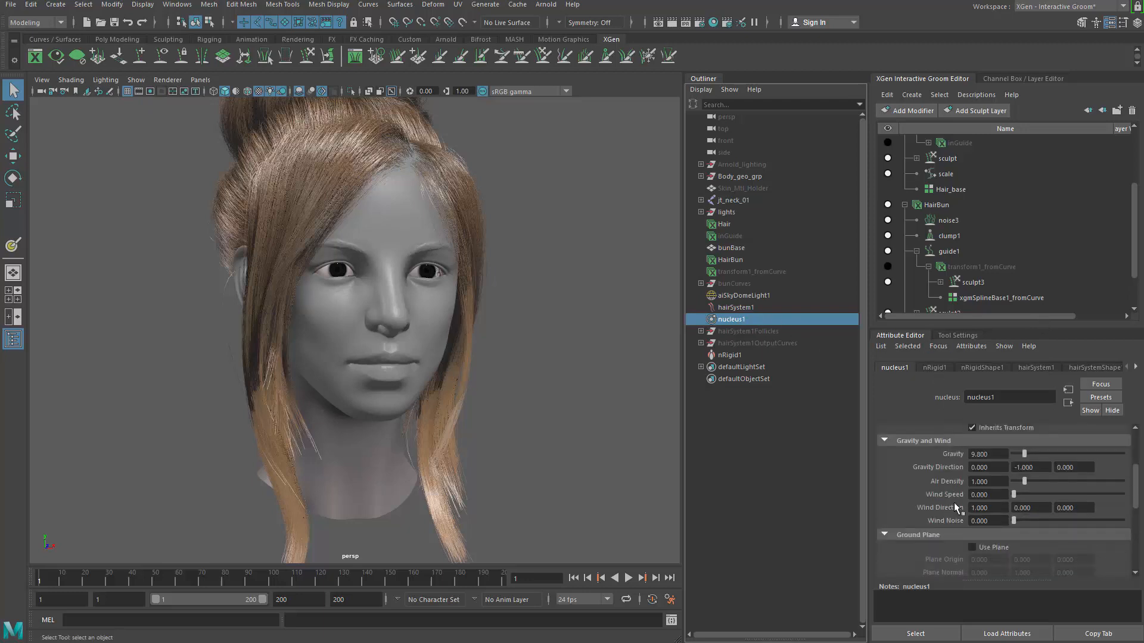
scroll(955, 507, "down", 10)
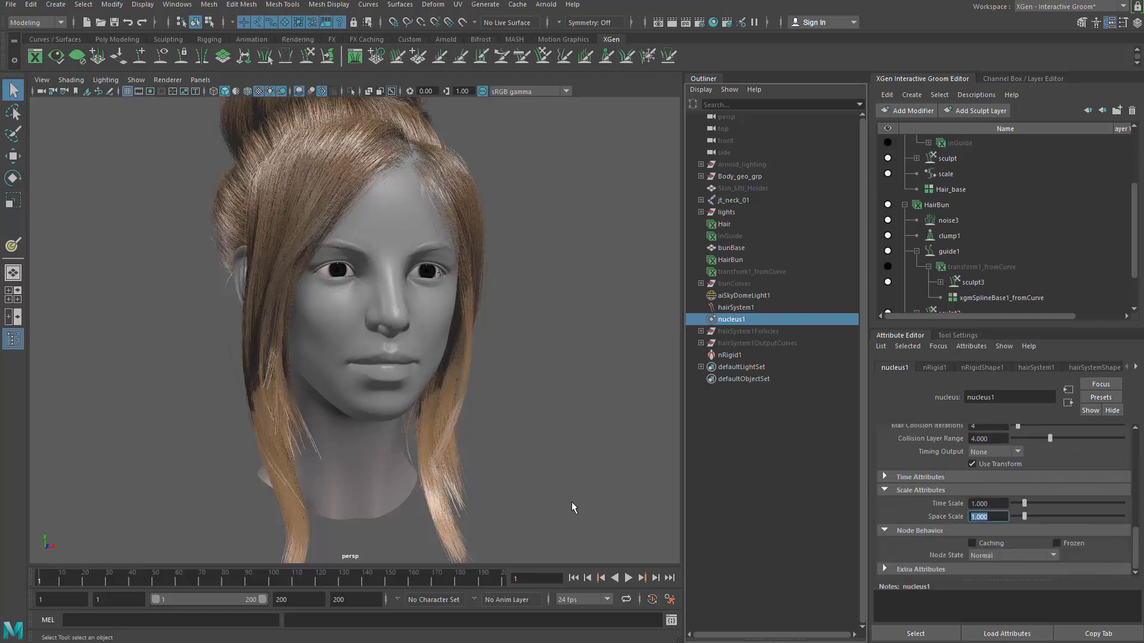
left_click_drag(539, 421, 595, 426, "alt")
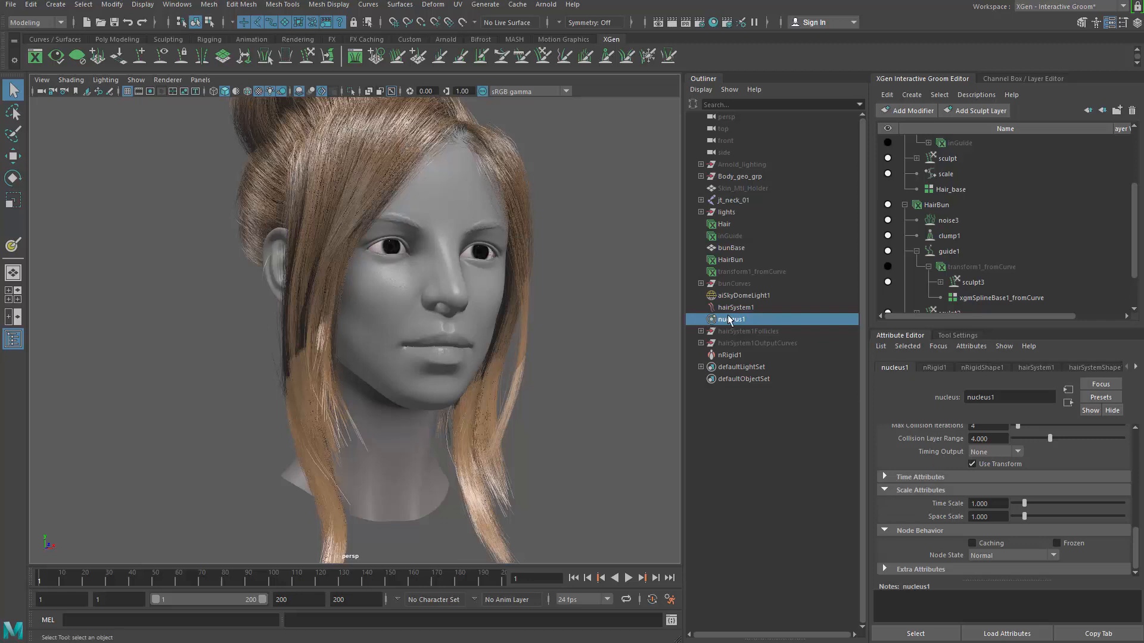
Check the scene's linear working unit in the preferences and set nucleus1's Space Scale to 0.01
left_click(984, 517)
left_click(671, 600)
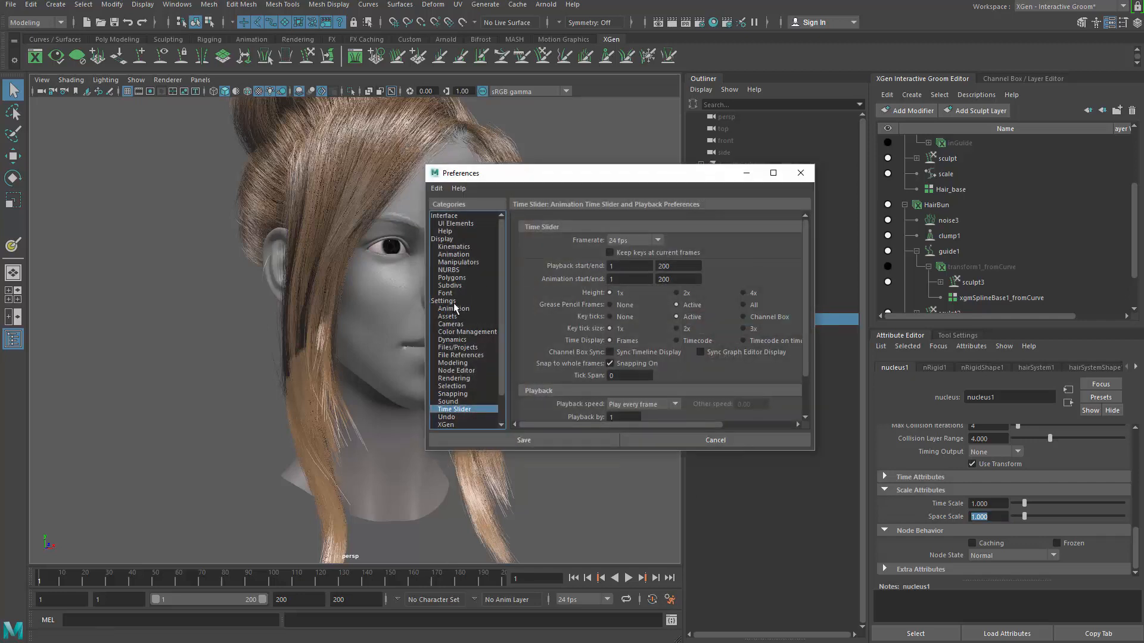
left_click(444, 301)
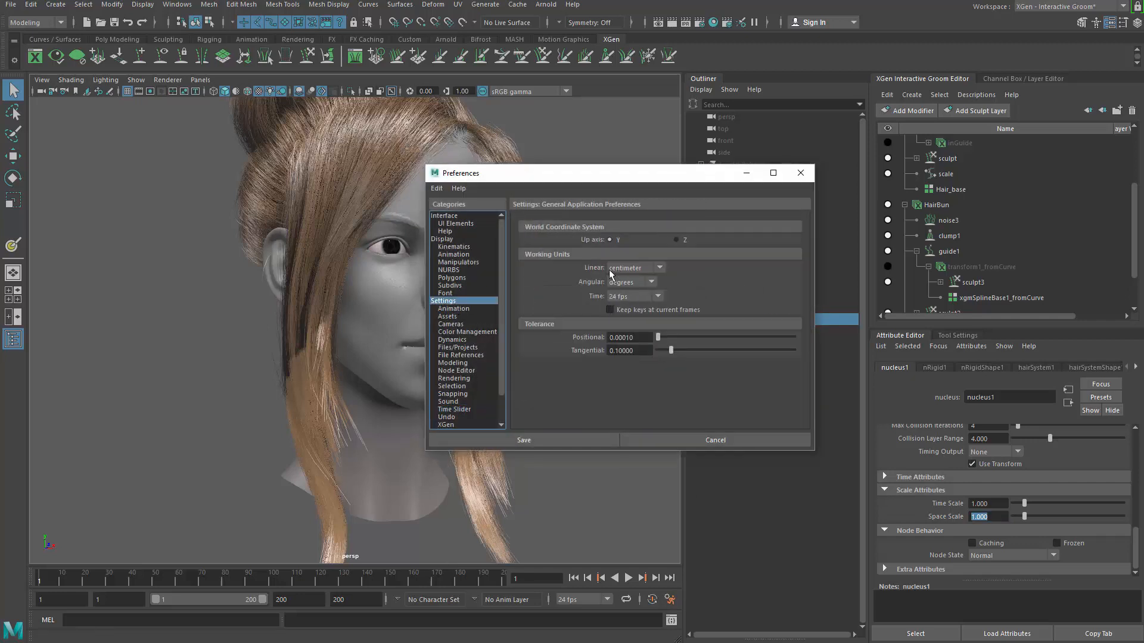
left_click(800, 173)
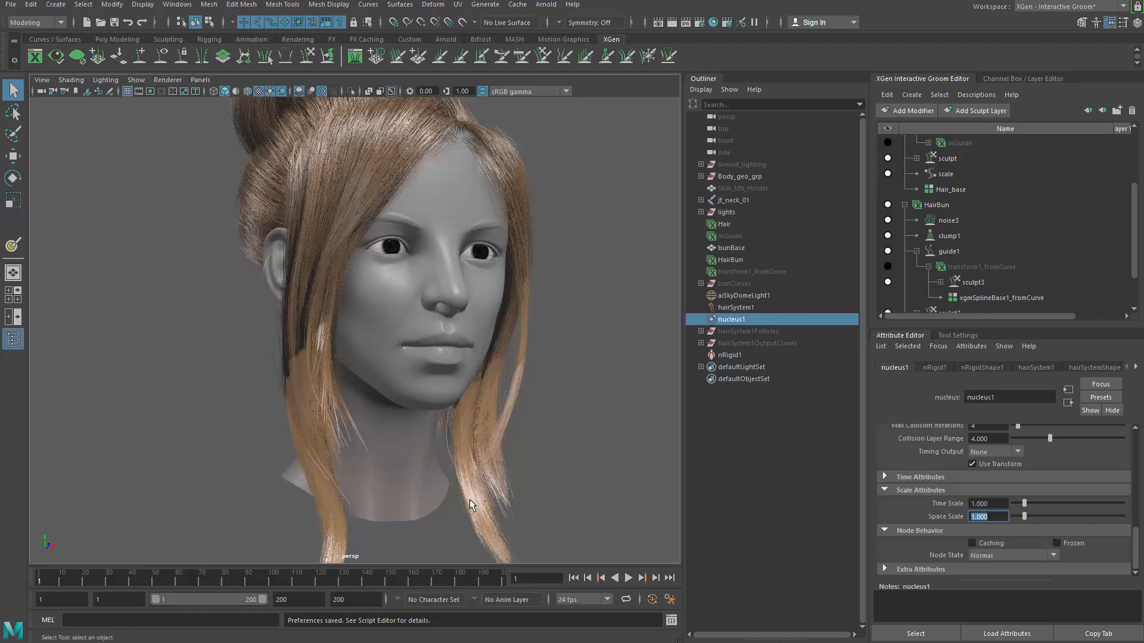
type("1")
key("Return")
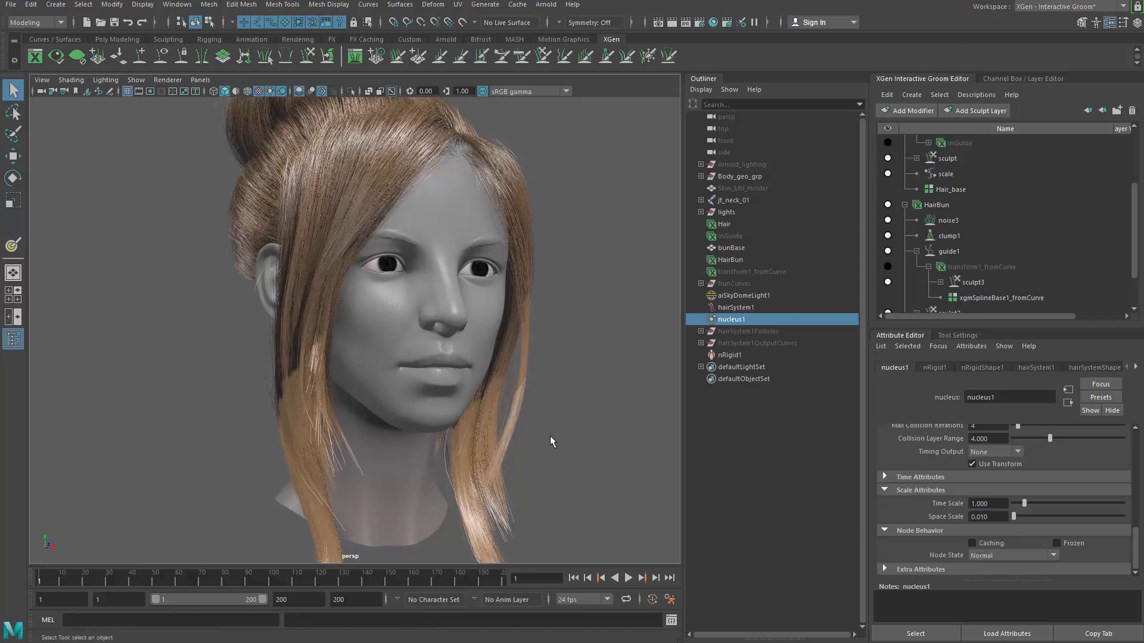
Playblast the simulation with the reduced space scale, framing the whole head, and stop the capture partway
left_click_drag(522, 416, 405, 449, "alt")
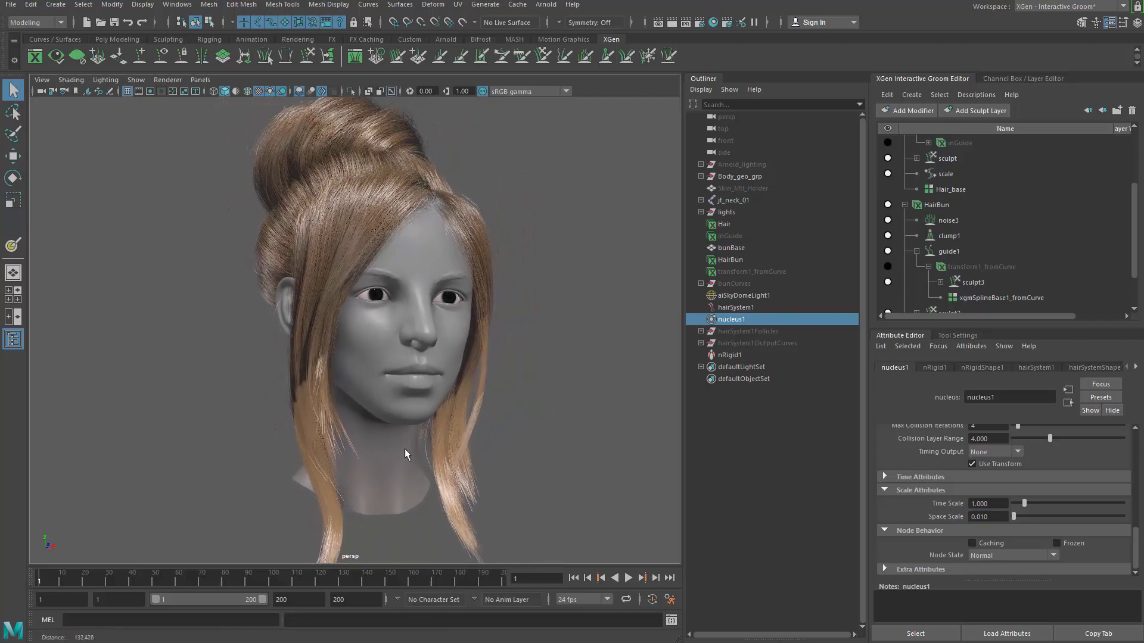
right_click(409, 572)
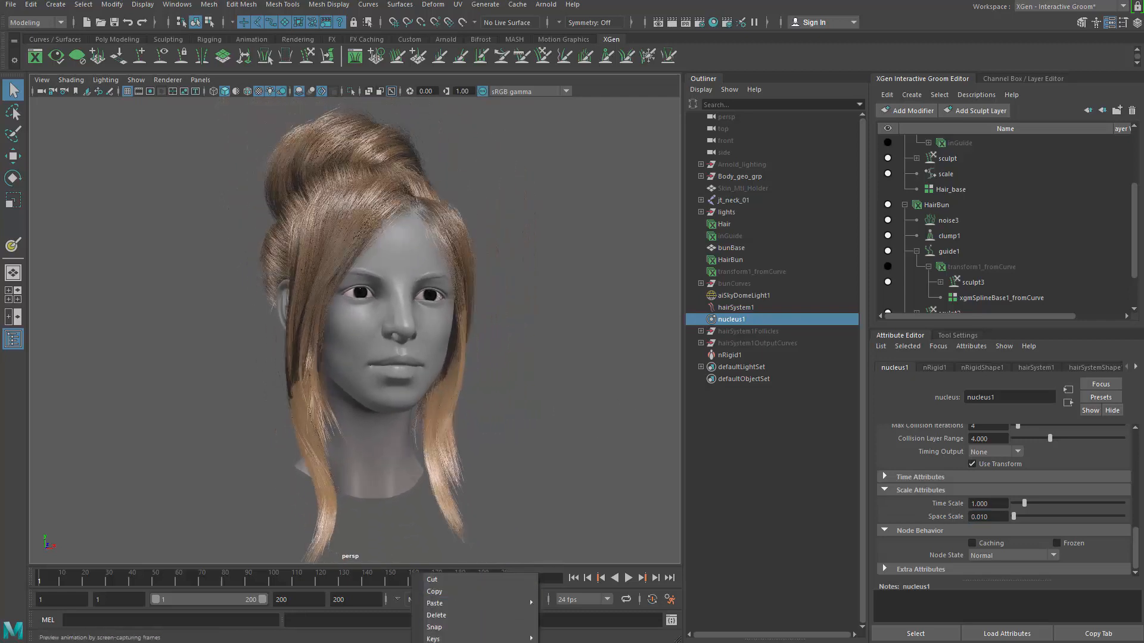
left_click(453, 642)
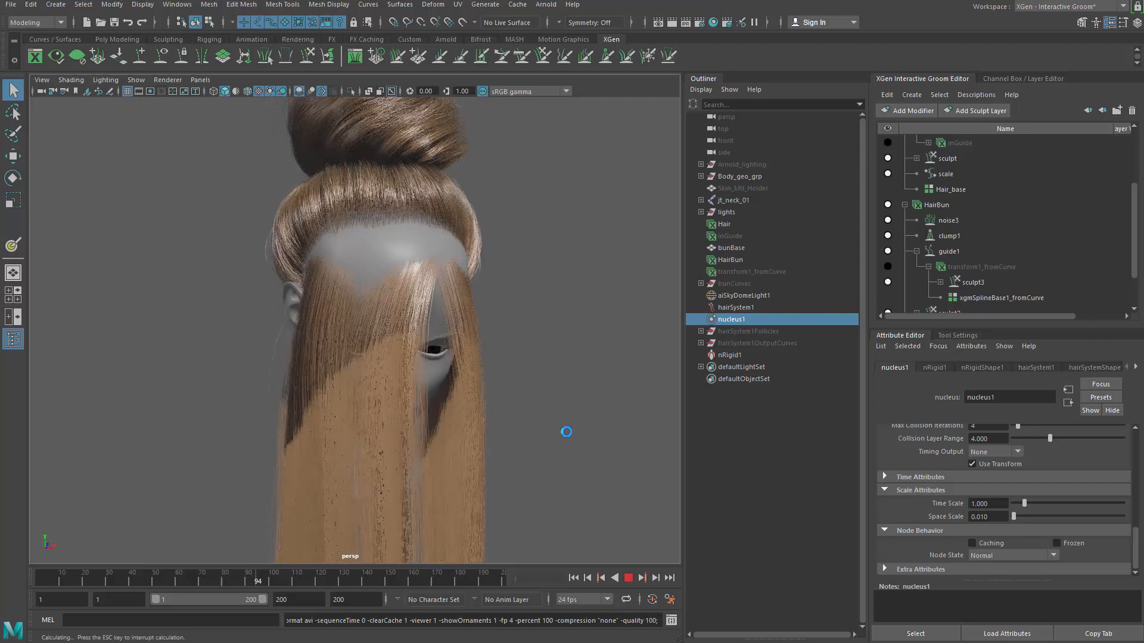
key("Escape")
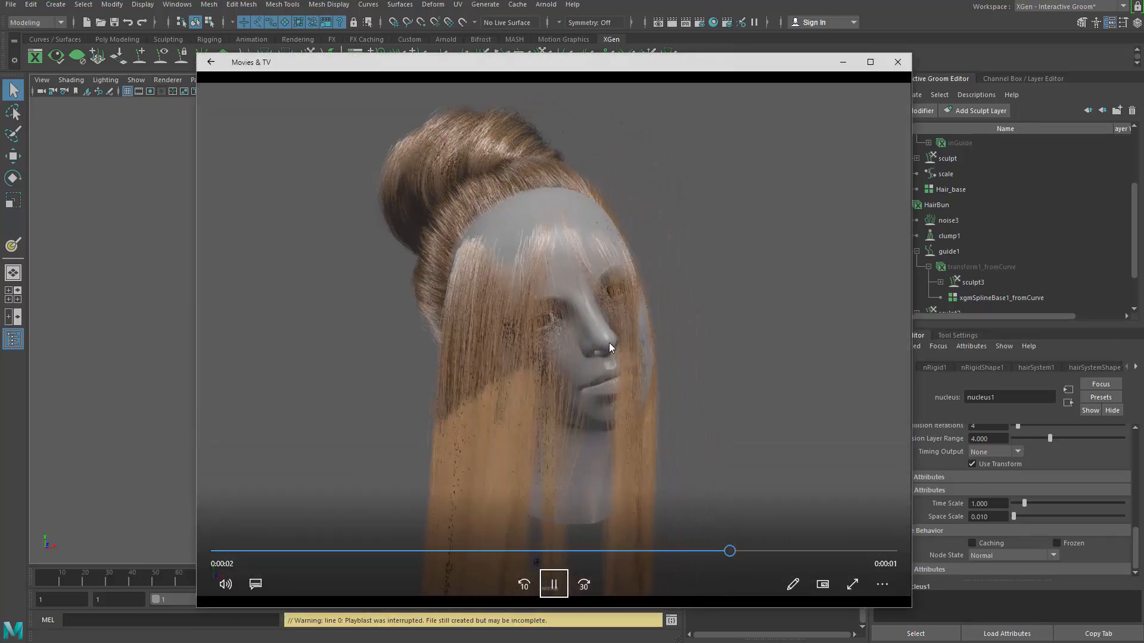
Replay the space-scale test clip, close the player, and return the timeline to the first frame
left_click(549, 594)
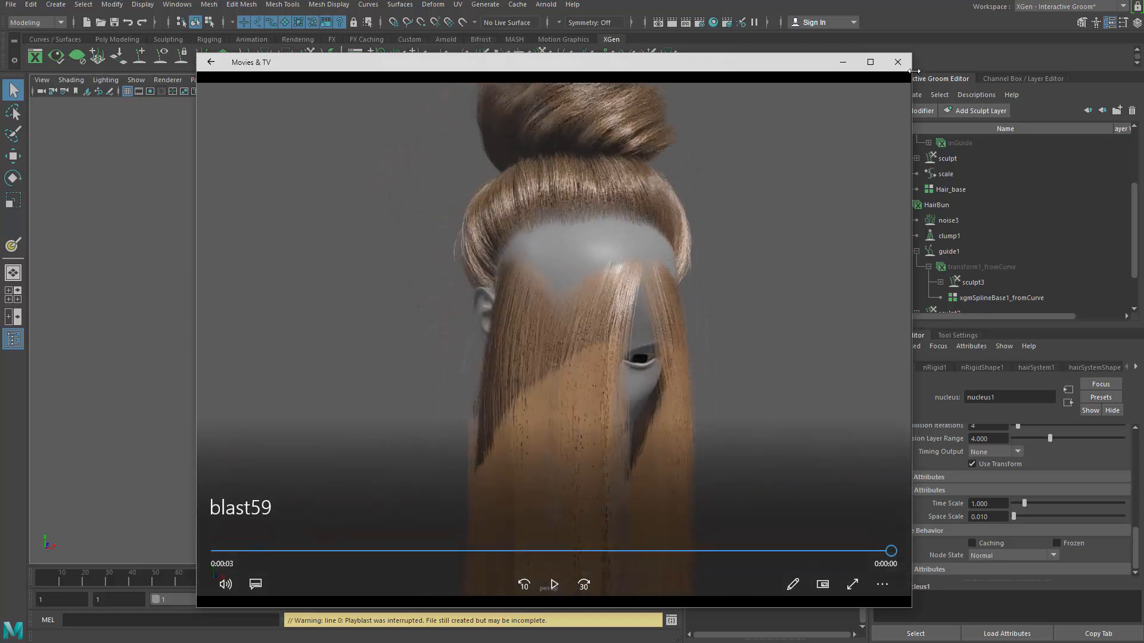
left_click(897, 62)
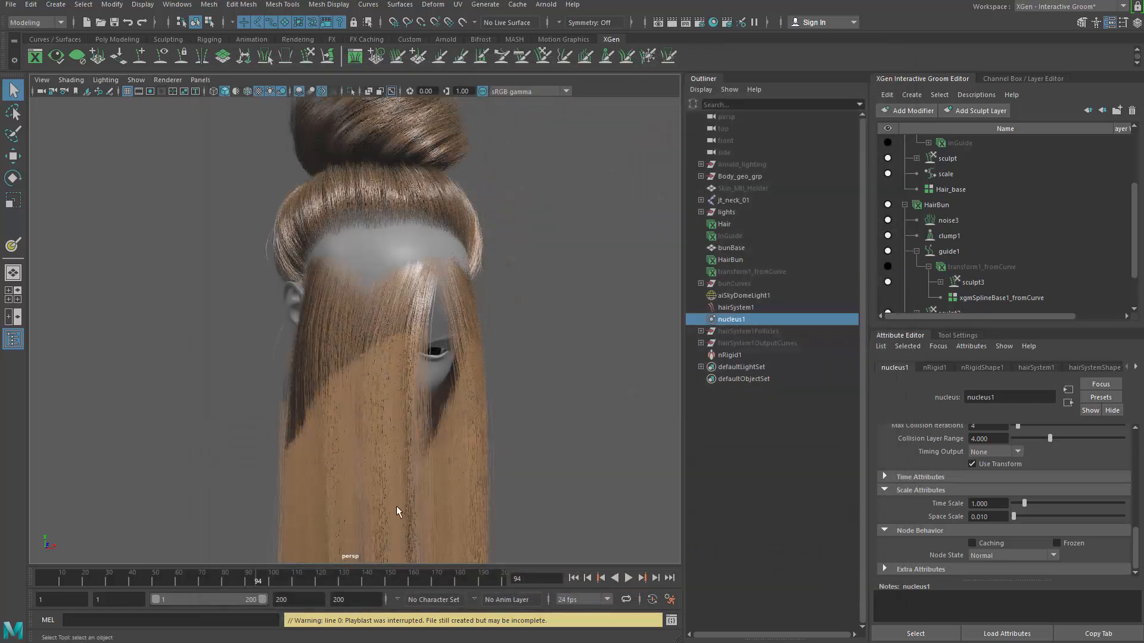
key("alt+shift+v")
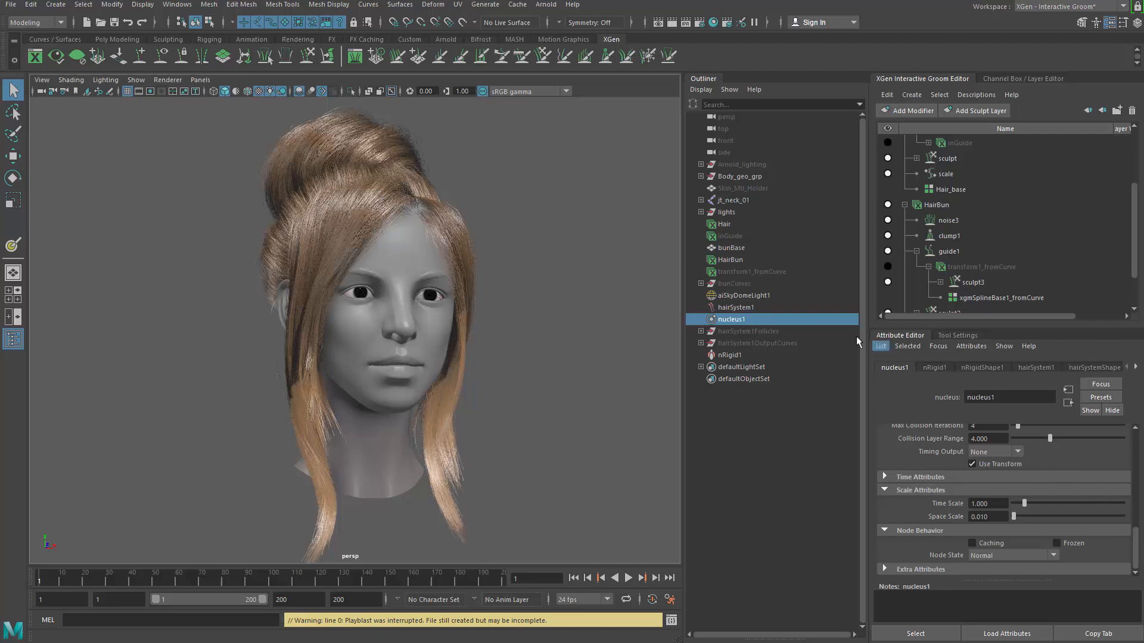
Set hairSystem1's Stretch Resistance and Compression Resistance to 100 in its Dynamic Properties
left_click(751, 308)
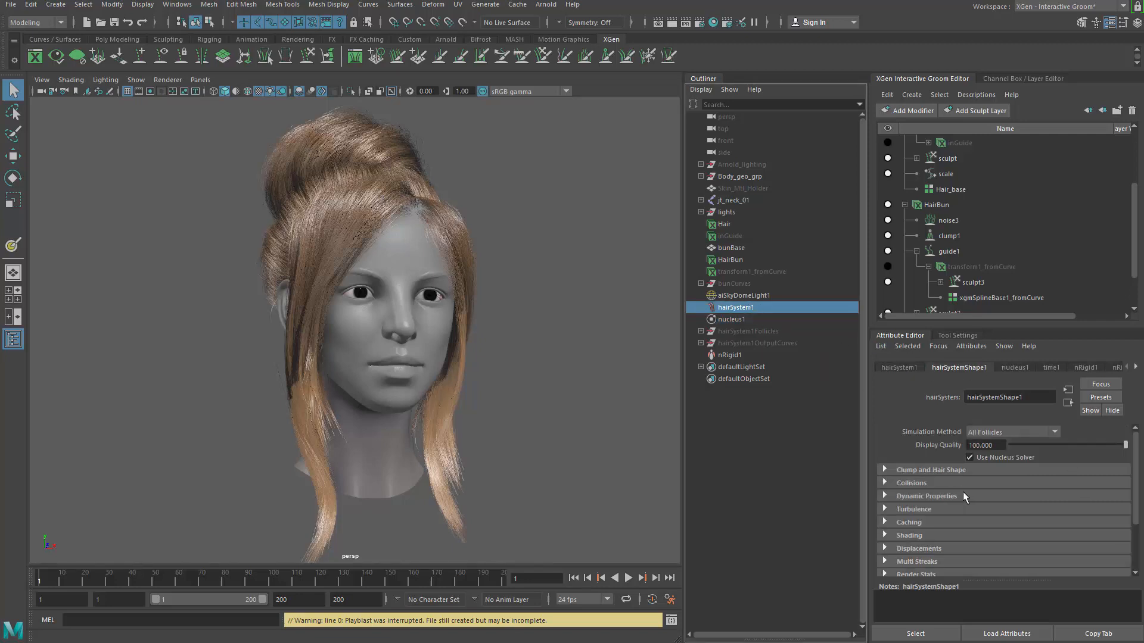
scroll(965, 505, "down", 2)
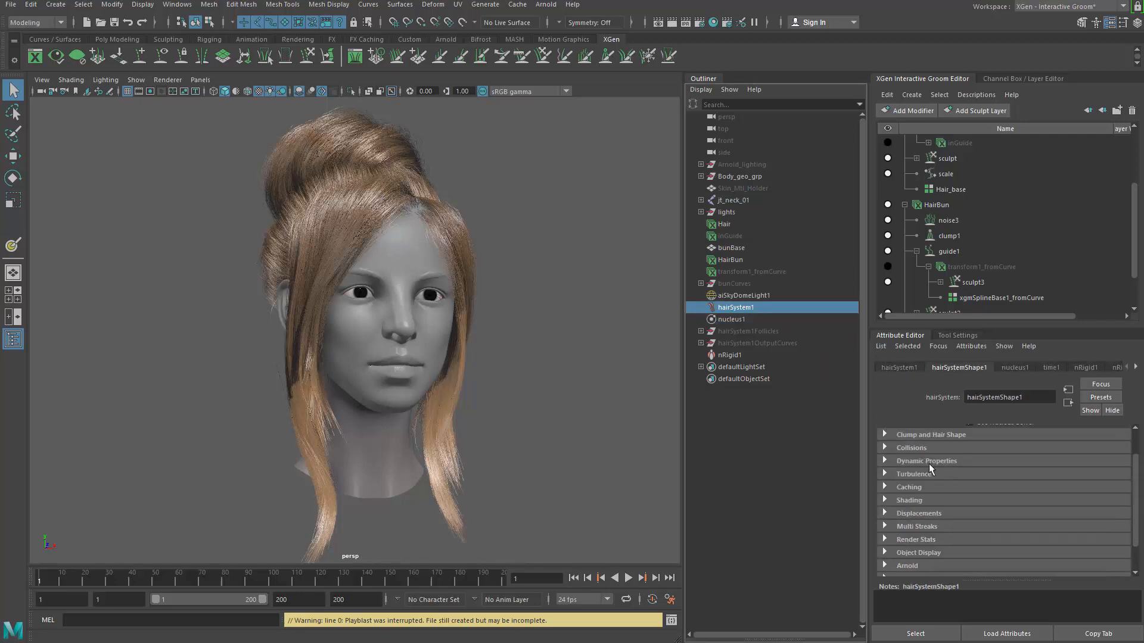
left_click(928, 463)
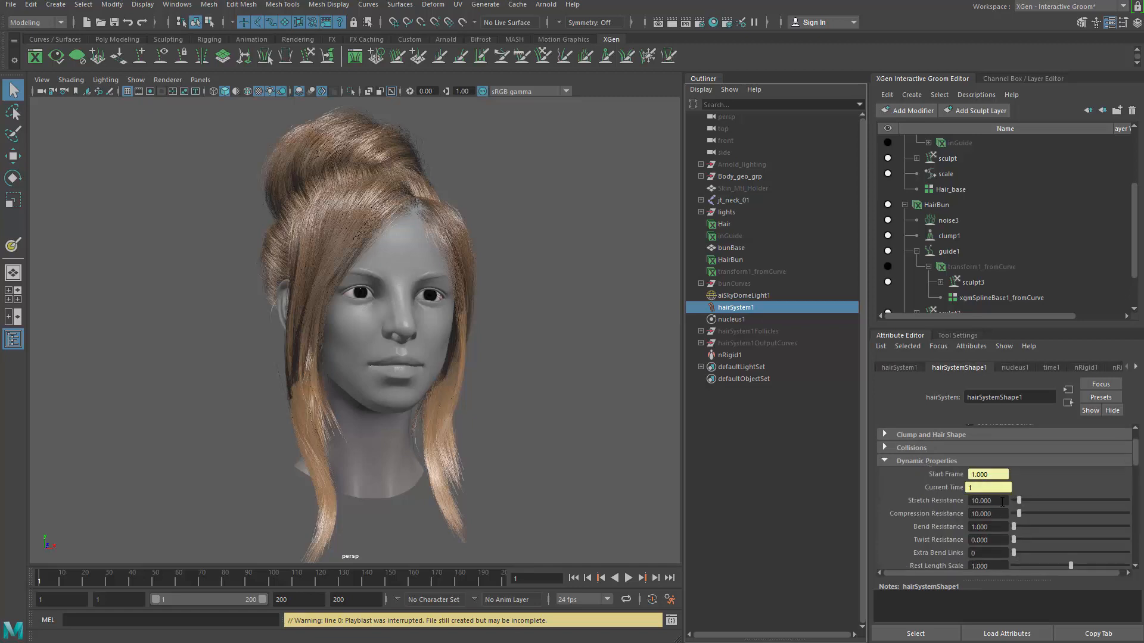
left_click(1003, 501)
type("1000")
key("Tab")
type("1000")
key("Return")
Playblast the full simulation with the stiffer hair settings, replay the clip to review the motion, and close the player
right_click(401, 574)
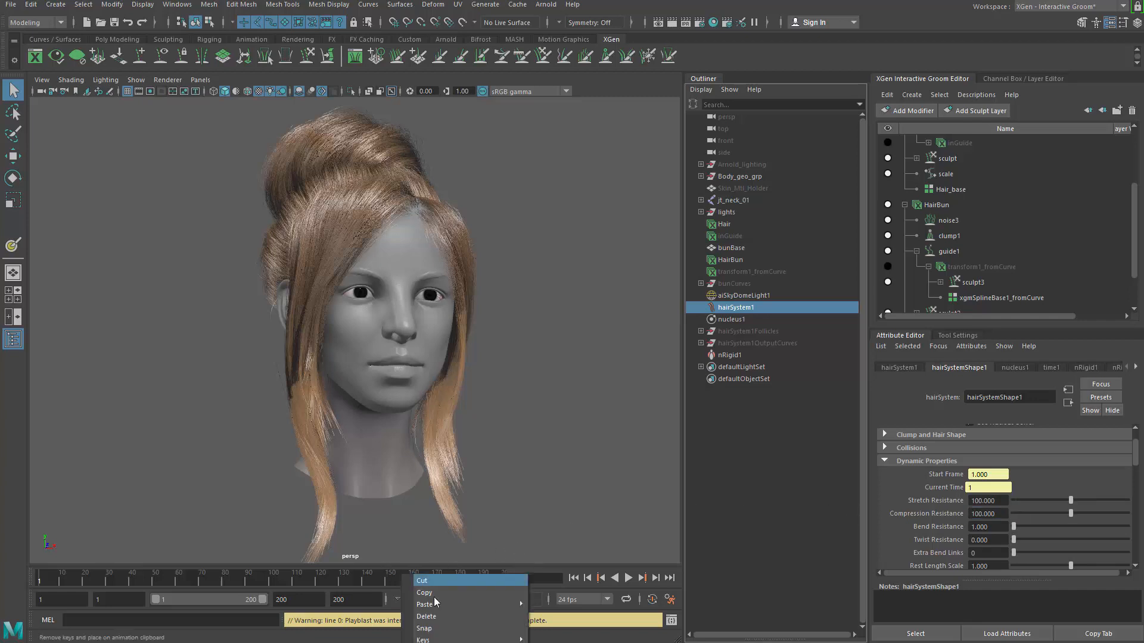
left_click(441, 631)
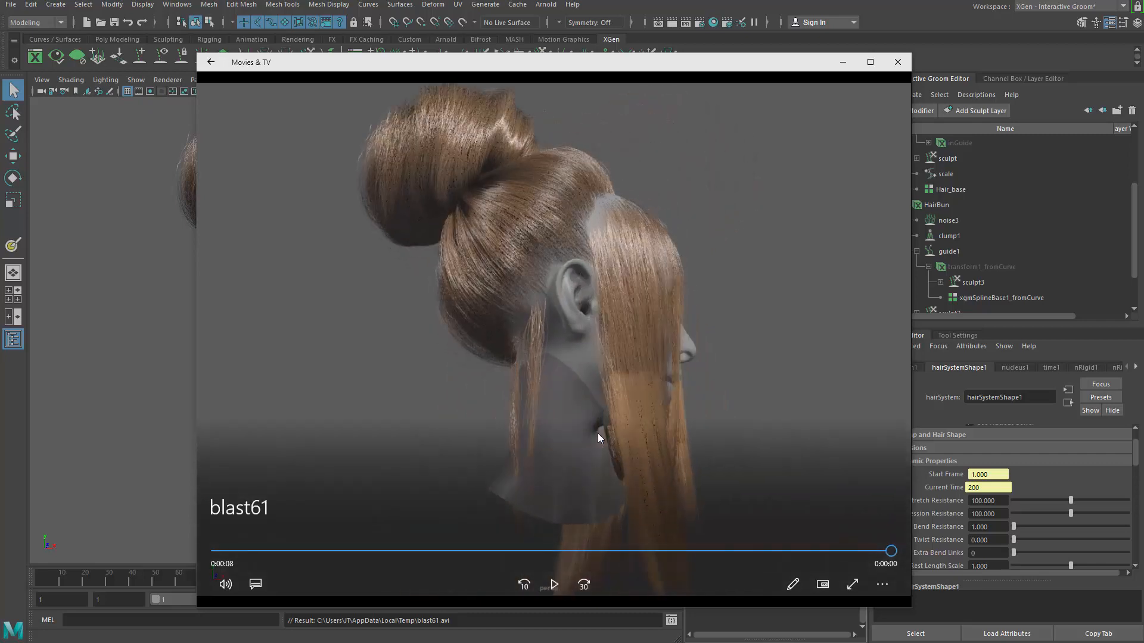
left_click(555, 585)
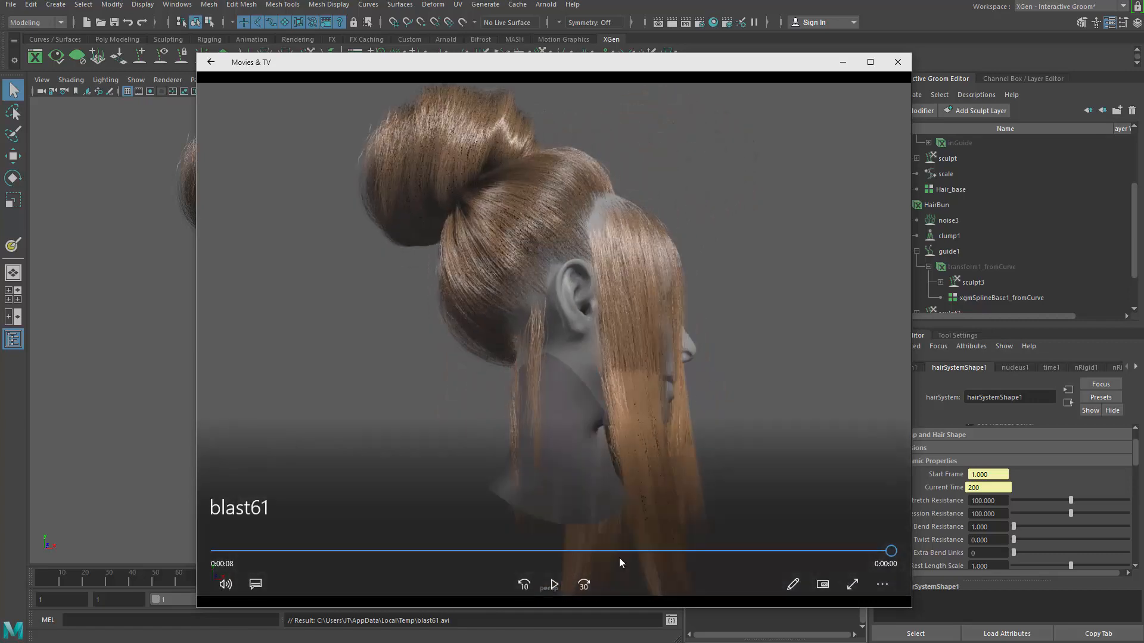
left_click(554, 584)
left_click(553, 586)
left_click(908, 66)
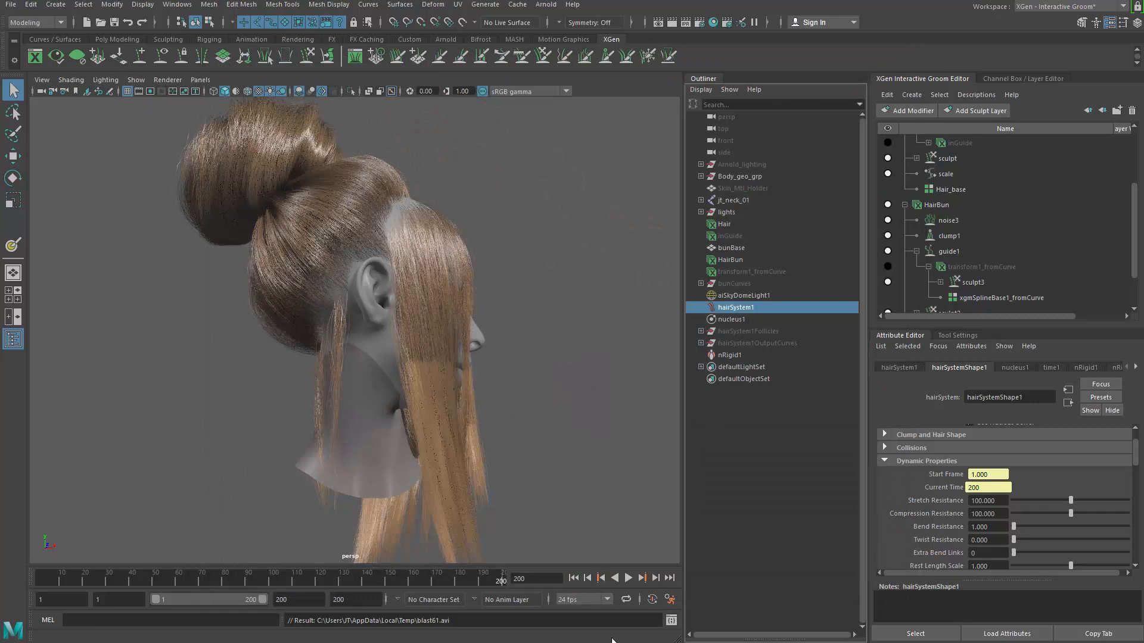